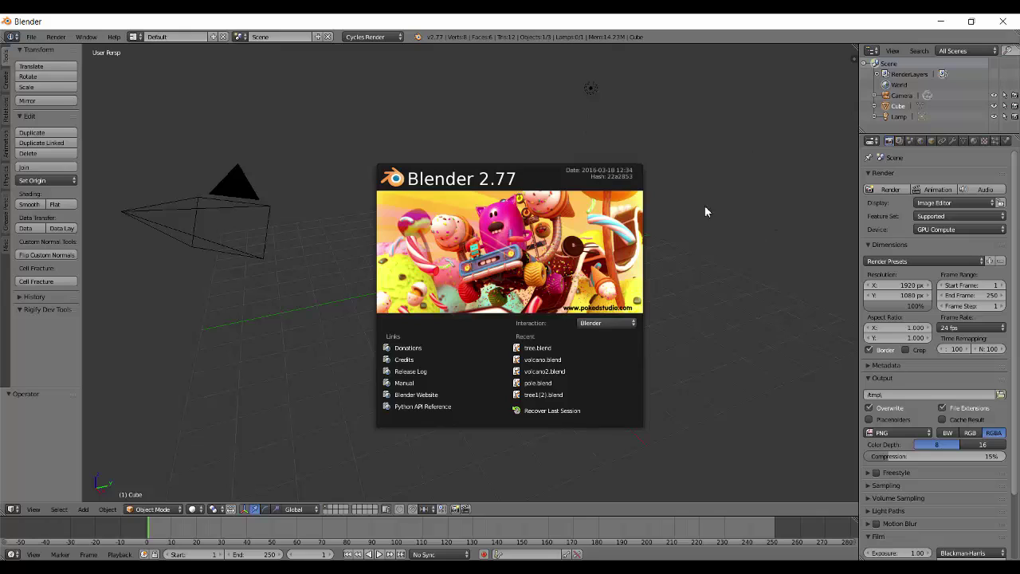
# Close the splash screen, enlarge the lower timeline area, and change it into a Node Editor.
pyautogui.click(705, 212)
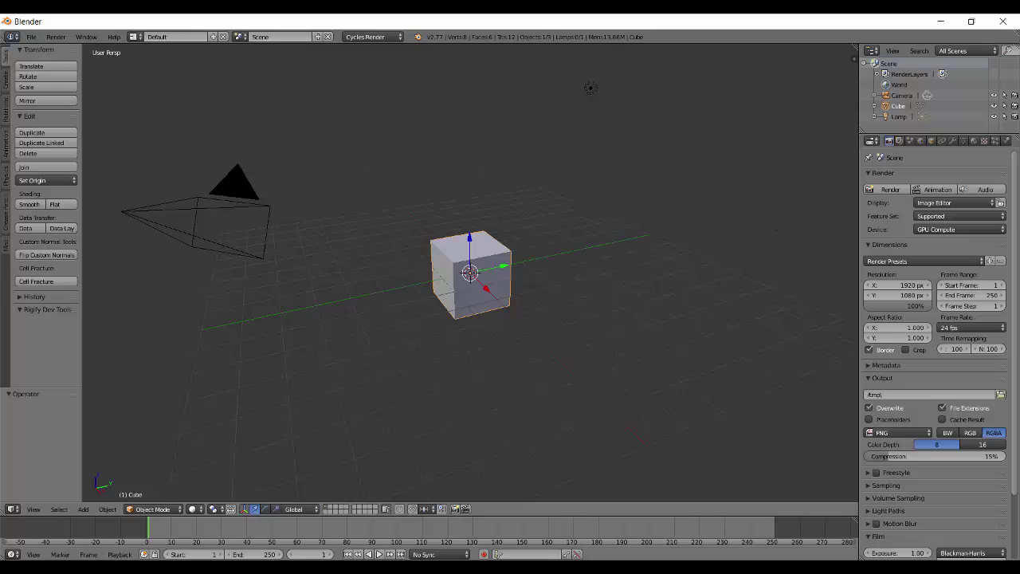
pyautogui.moveTo(434, 516); pyautogui.dragTo(516, 311)
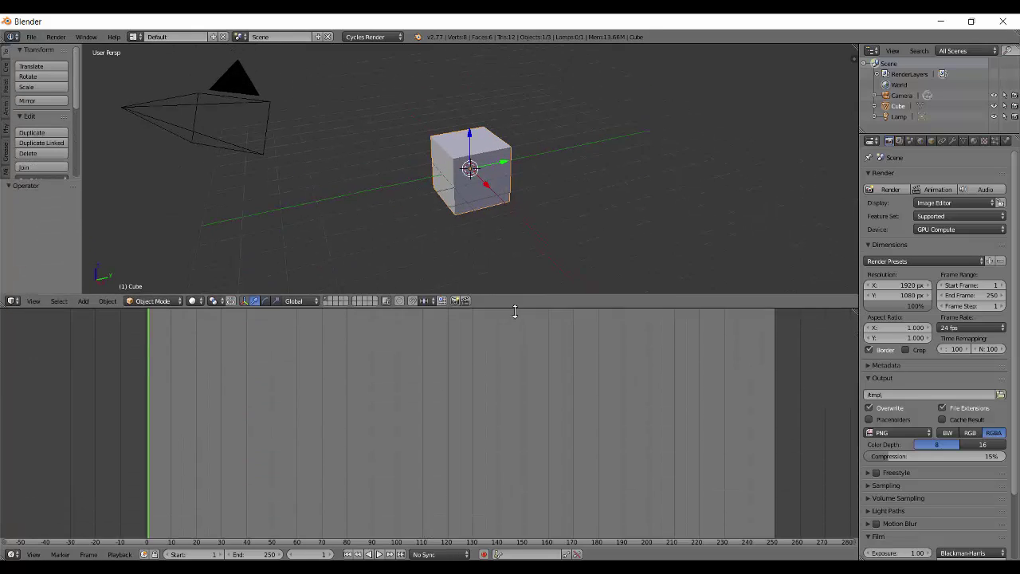
pyautogui.scroll(-5, 508, 183)
pyautogui.click(19, 554)
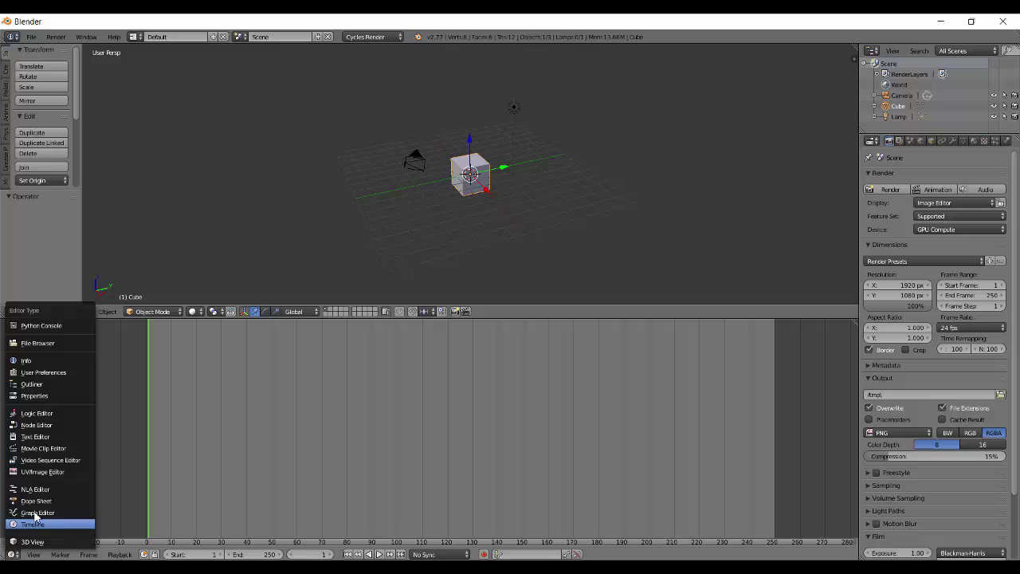
pyautogui.click(60, 424)
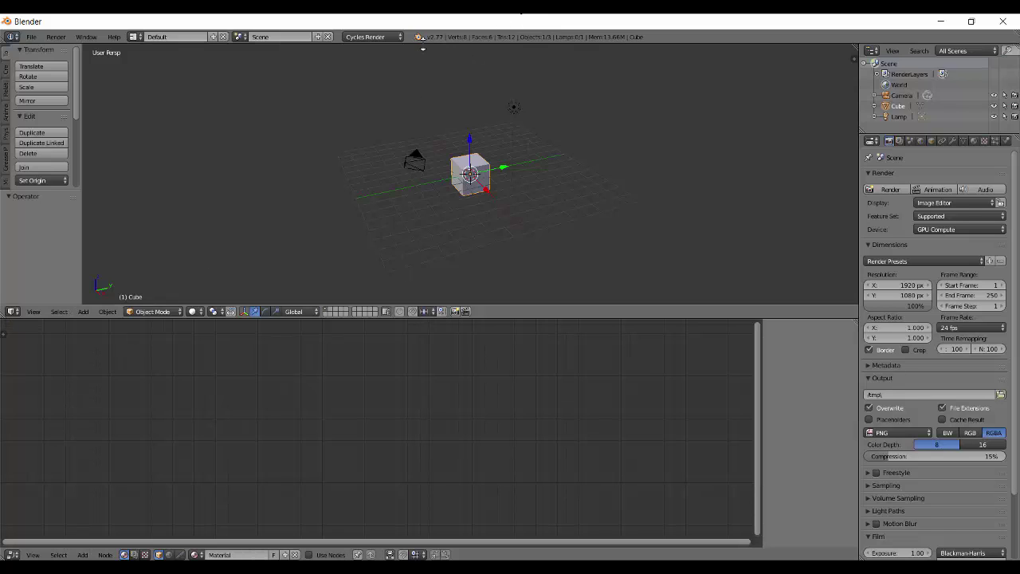
pyautogui.scroll(4, 422, 215)
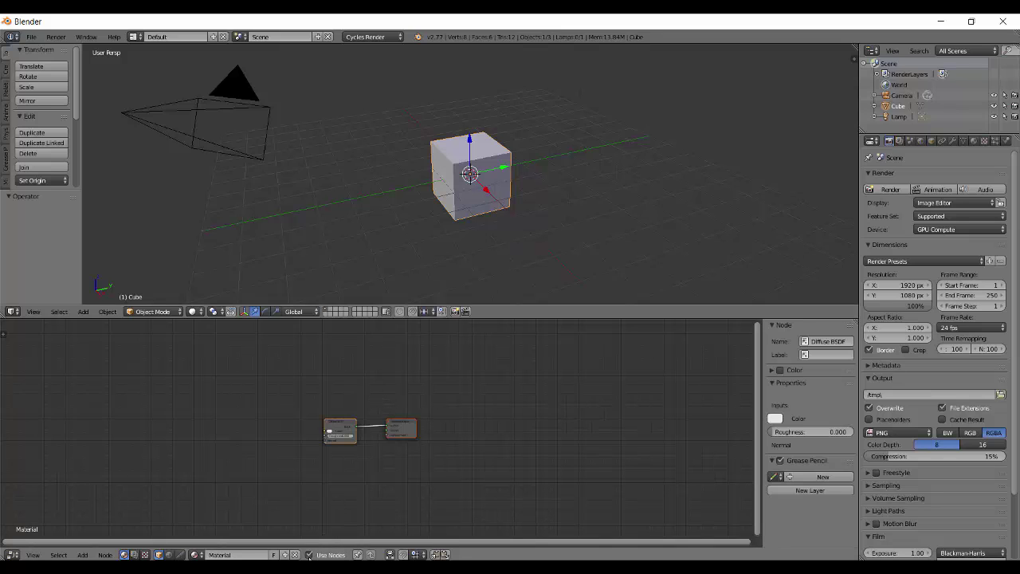
# Enable Use Nodes on the cube's material and reposition the Diffuse BSDF and Material Output nodes.
pyautogui.click(310, 555)
pyautogui.scroll(5, 341, 478)
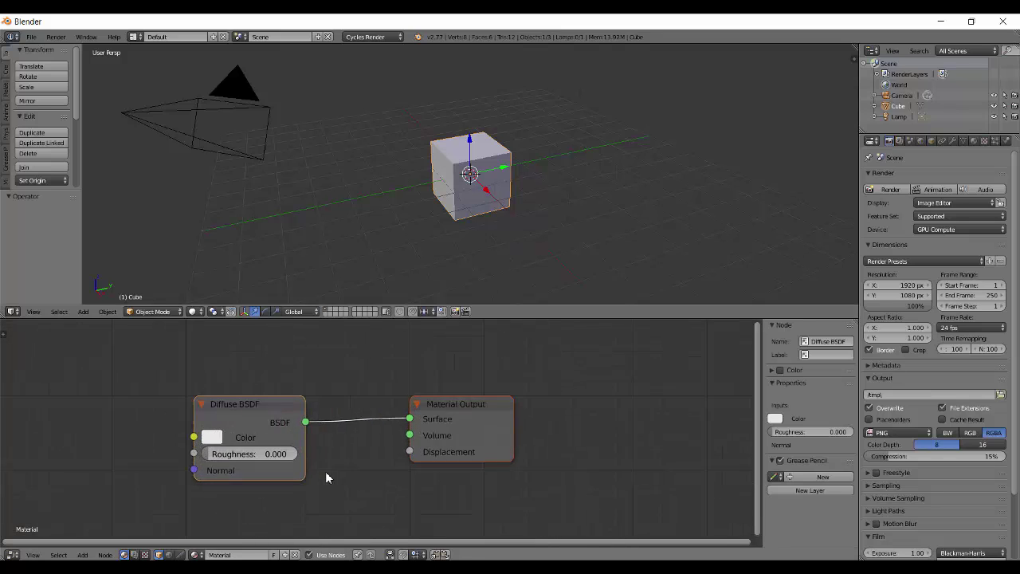
pyautogui.moveTo(267, 423)
pyautogui.mouseDown()
pyautogui.moveTo(263, 396)
pyautogui.moveTo(267, 406)
pyautogui.mouseUp()
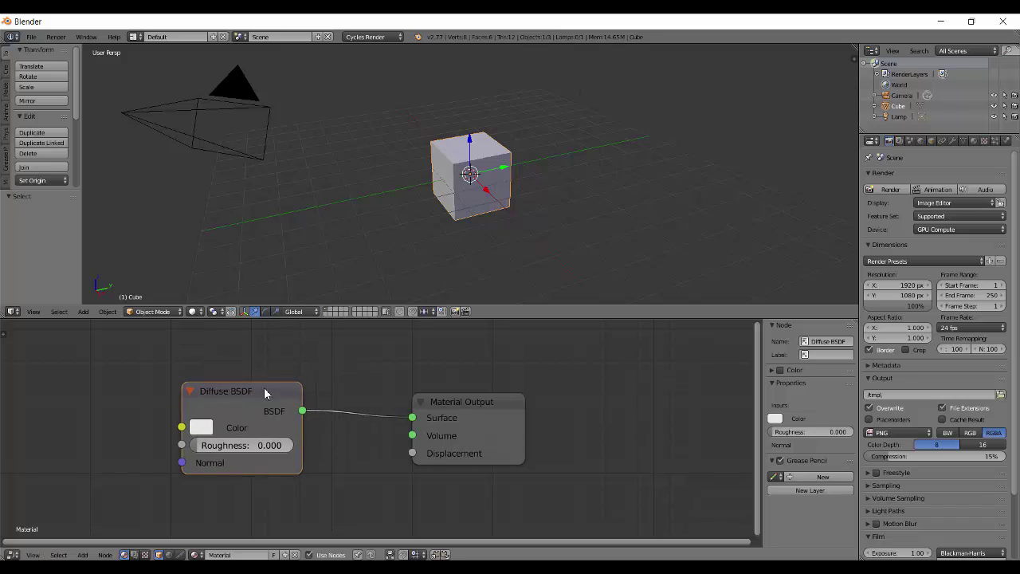
pyautogui.click(459, 414)
pyautogui.moveTo(459, 419); pyautogui.dragTo(468, 413)
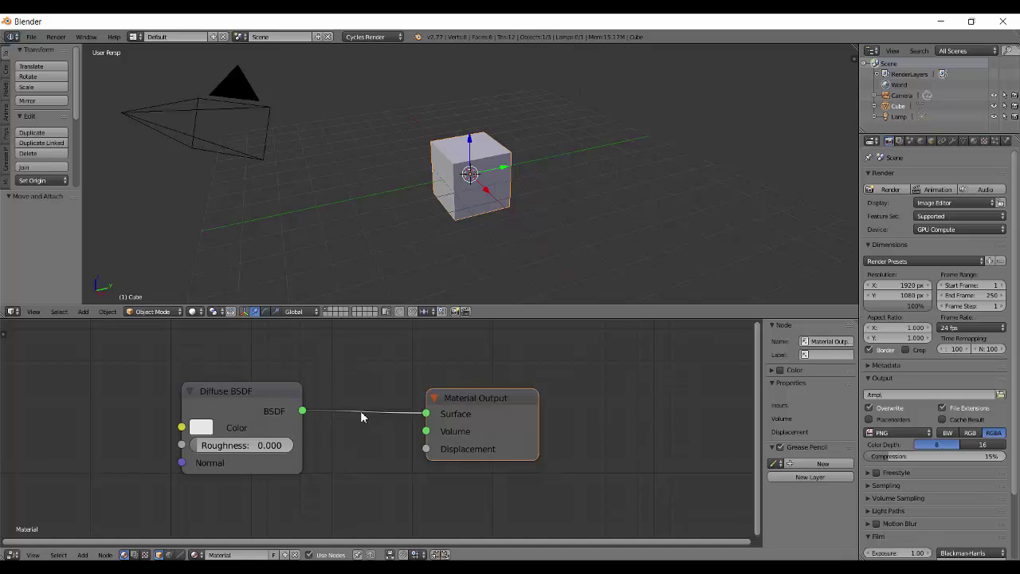
# Delete all the material nodes and place a fresh Material Output node.
pyautogui.press('a')
pyautogui.press('a')
pyautogui.press('Delete')
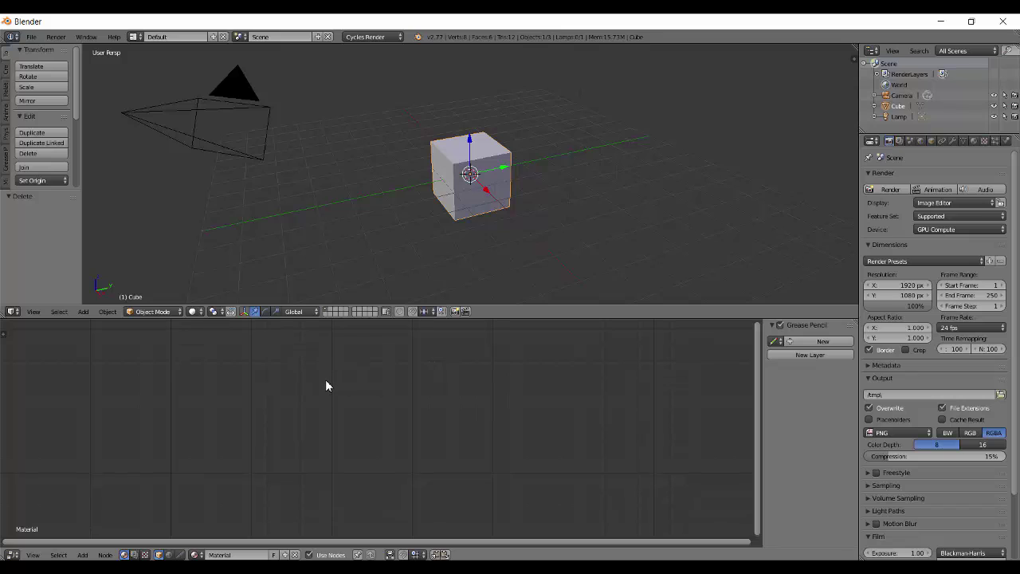
pyautogui.hotkey('shift', 'a')
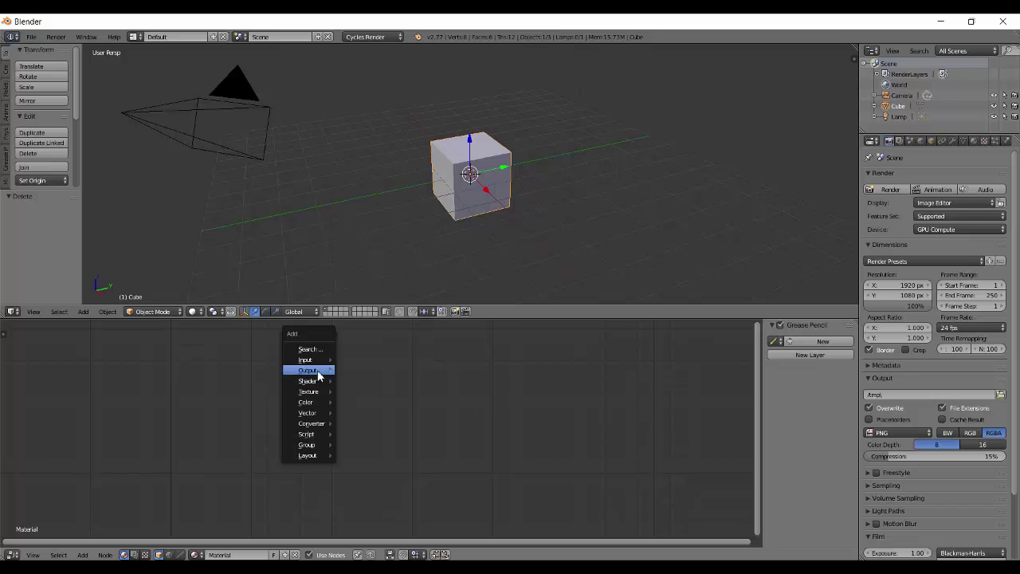
pyautogui.moveTo(318, 375)
pyautogui.click(378, 372)
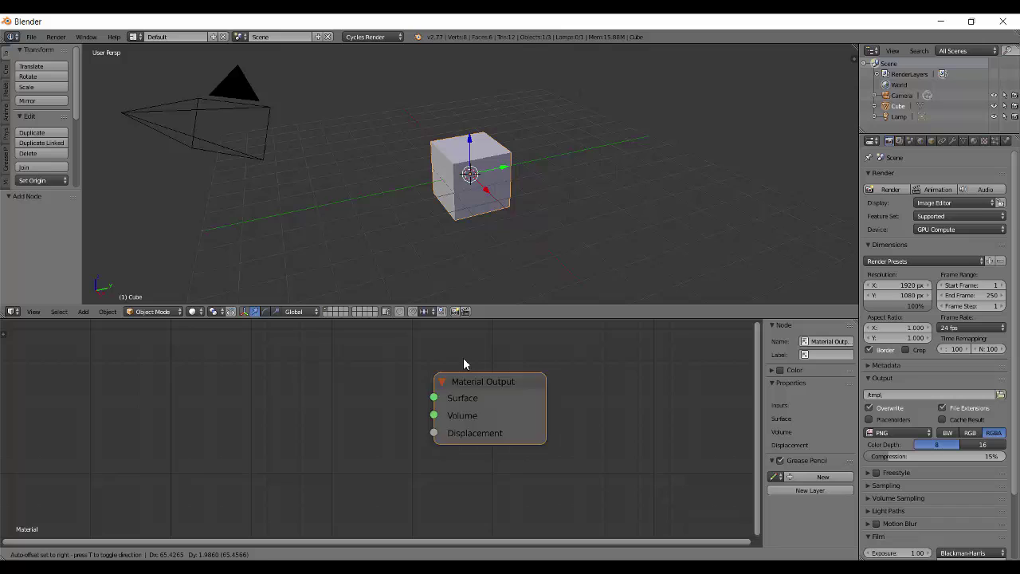
pyautogui.click(524, 377)
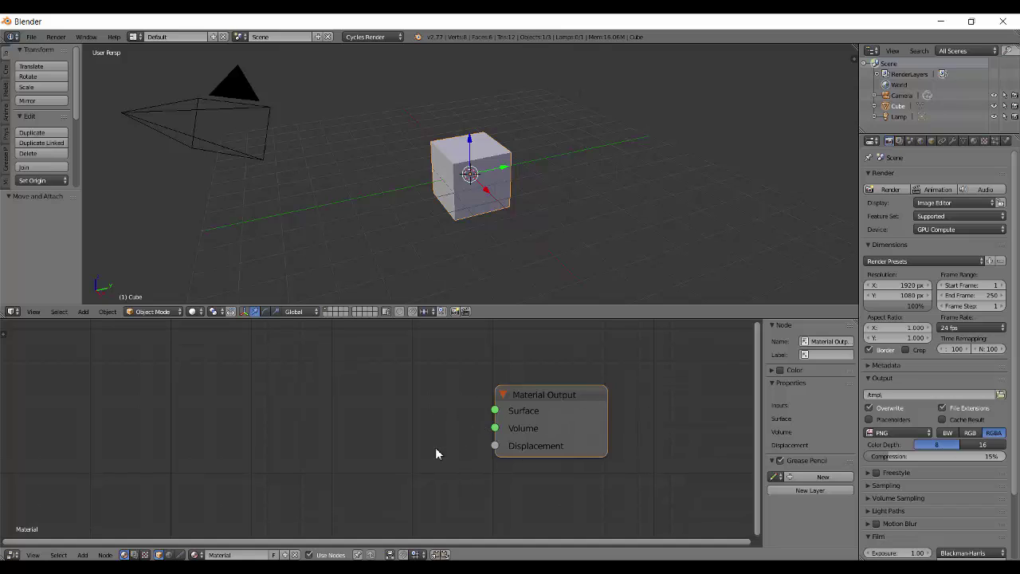
# Add a Diffuse BSDF shader left of Material Output and link BSDF to Surface.
pyautogui.hotkey('shift', 'a')
pyautogui.moveTo(360, 409)
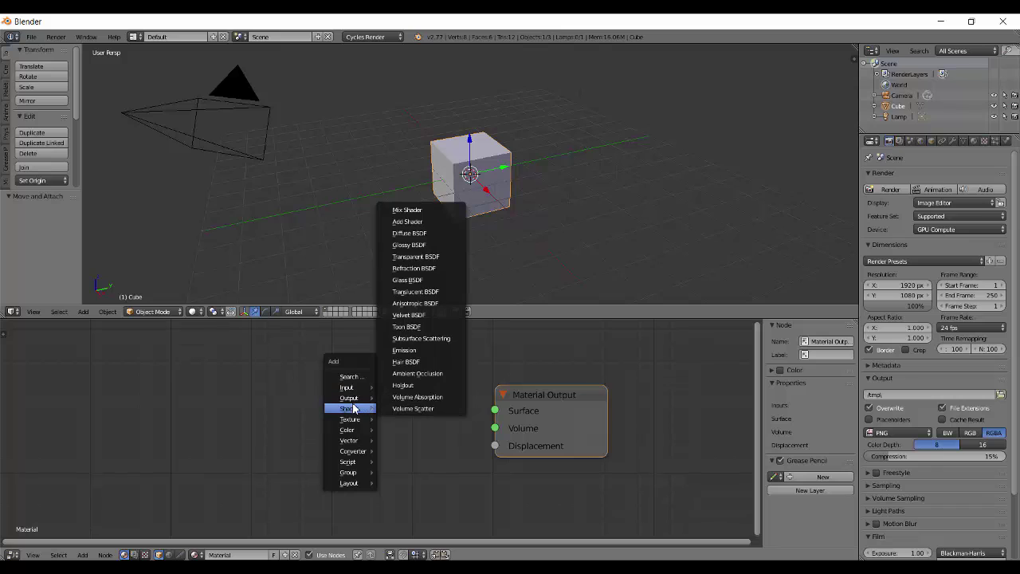
pyautogui.click(409, 233)
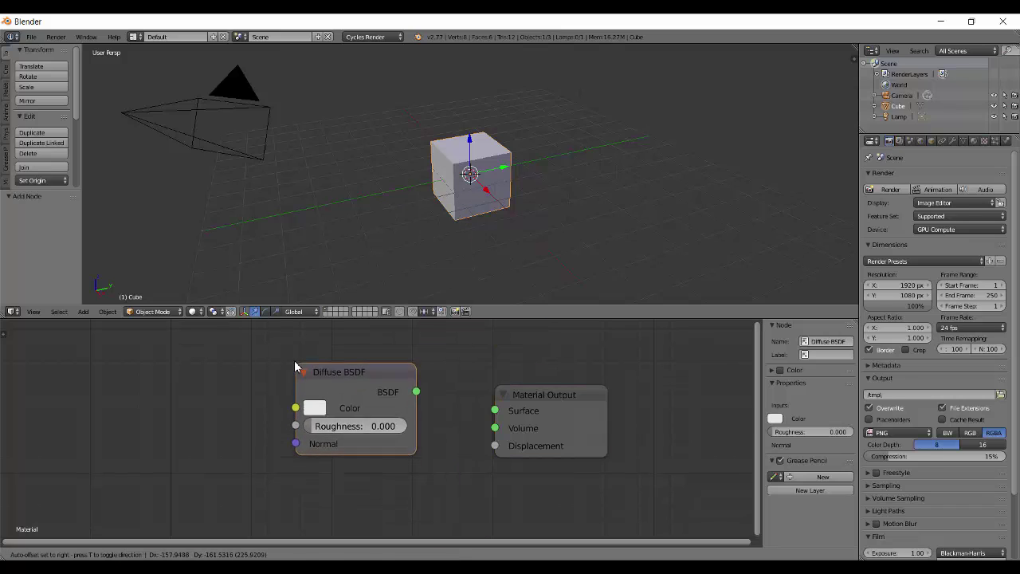
pyautogui.click(428, 431)
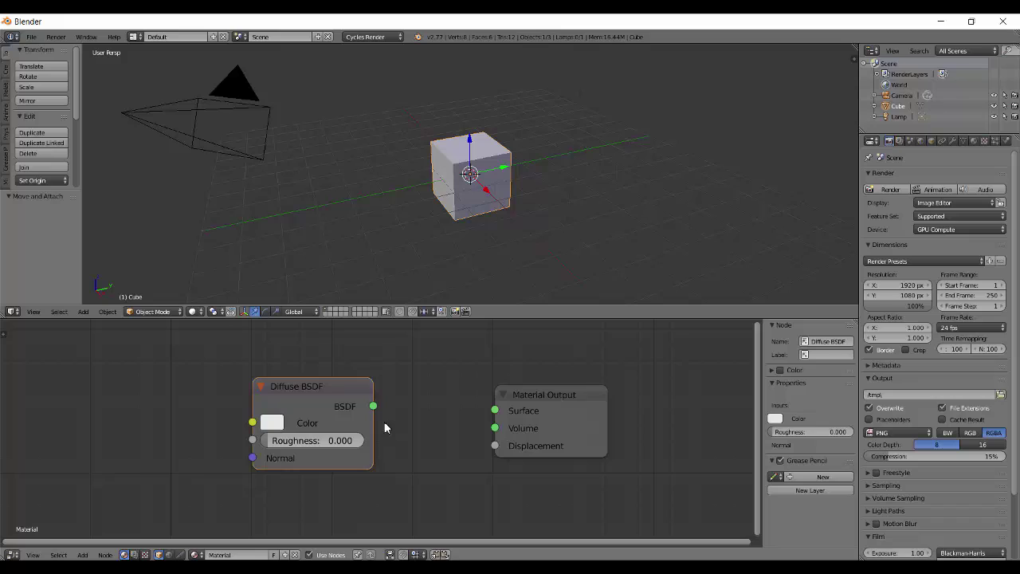
pyautogui.moveTo(373, 407); pyautogui.dragTo(494, 411)
# Drag the Diffuse BSDF and Material Output nodes toward each other and zoom the editor in.
pyautogui.moveTo(569, 416)
pyautogui.mouseDown()
pyautogui.moveTo(583, 395)
pyautogui.moveTo(568, 397)
pyautogui.moveTo(566, 414)
pyautogui.mouseUp()
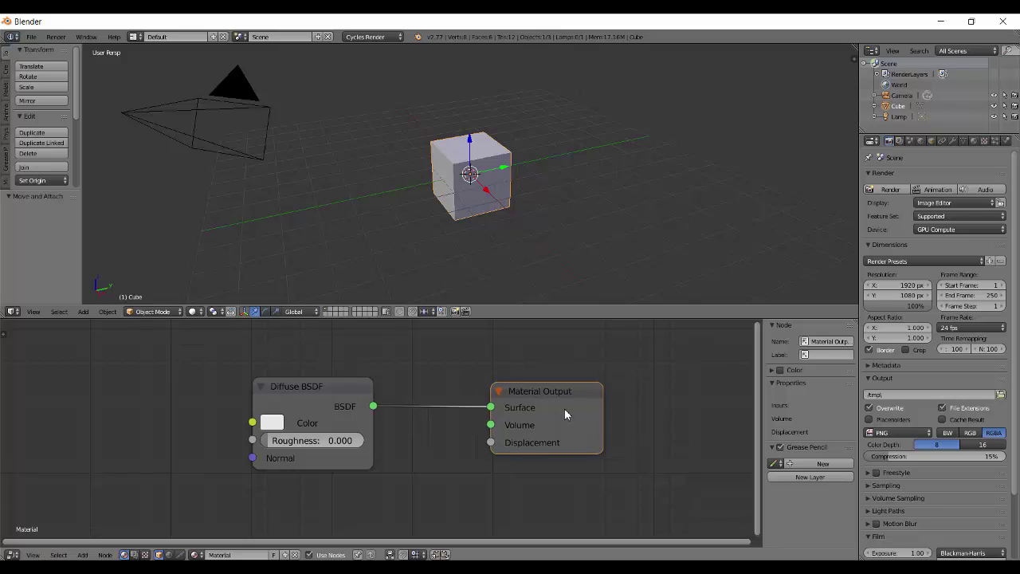
pyautogui.moveTo(331, 383); pyautogui.dragTo(297, 388)
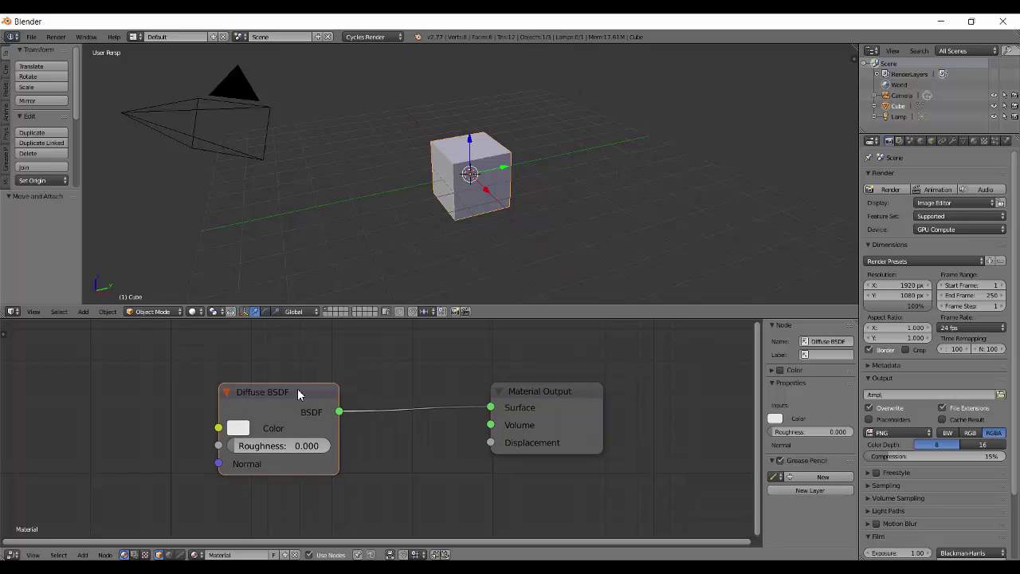
pyautogui.moveTo(551, 434); pyautogui.dragTo(514, 424)
pyautogui.scroll(2, 526, 430)
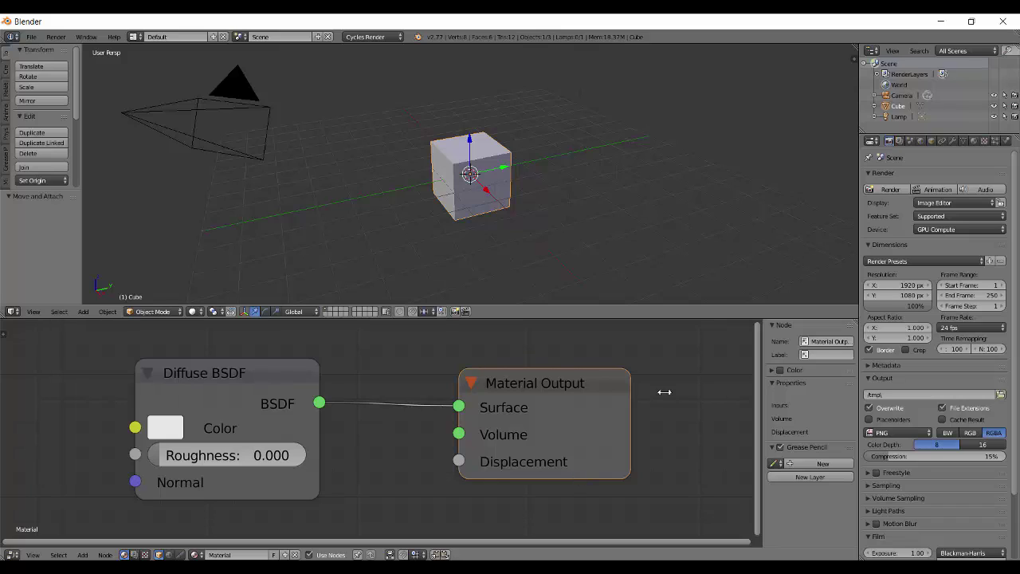
# Add a Displace modifier to the cube in the Modifiers tab, then remove it.
pyautogui.click(953, 141)
pyautogui.click(933, 176)
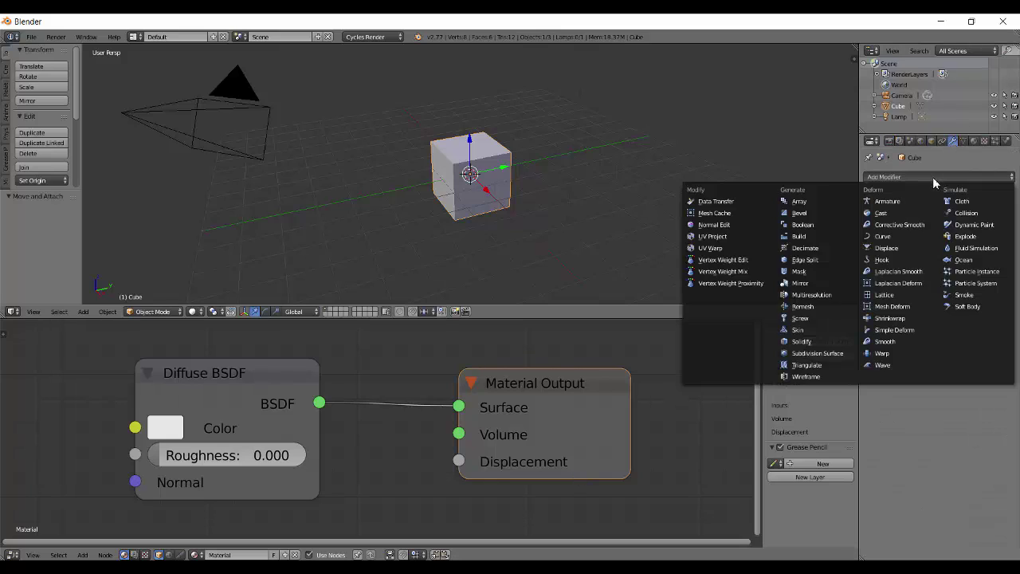
pyautogui.click(907, 249)
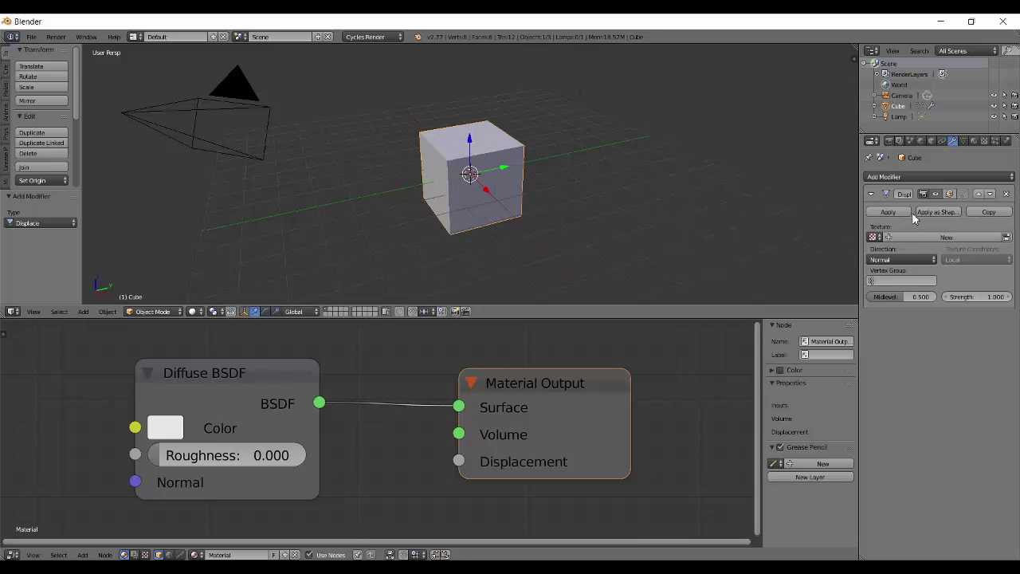
pyautogui.click(1008, 196)
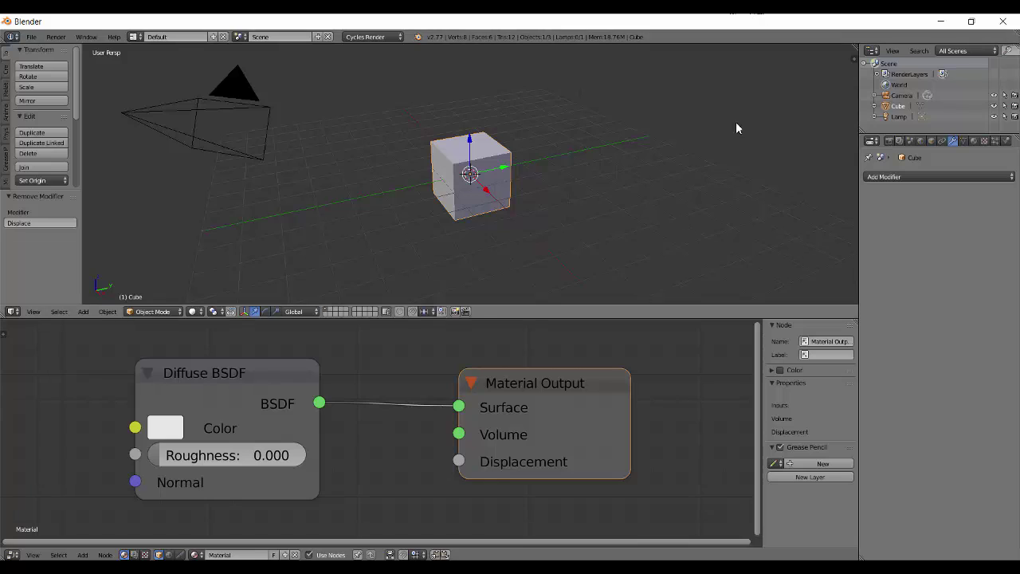
# Move the Diffuse BSDF node aside and display the World node tree with Background and World Output.
pyautogui.scroll(-1, 469, 386)
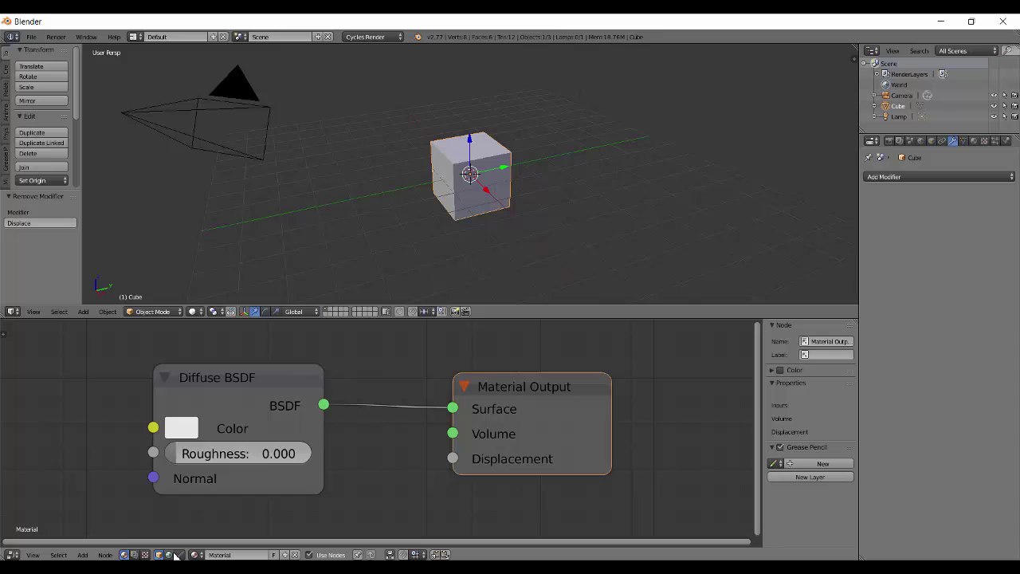
pyautogui.moveTo(220, 383)
pyautogui.mouseDown()
pyautogui.moveTo(196, 363)
pyautogui.moveTo(201, 386)
pyautogui.mouseUp()
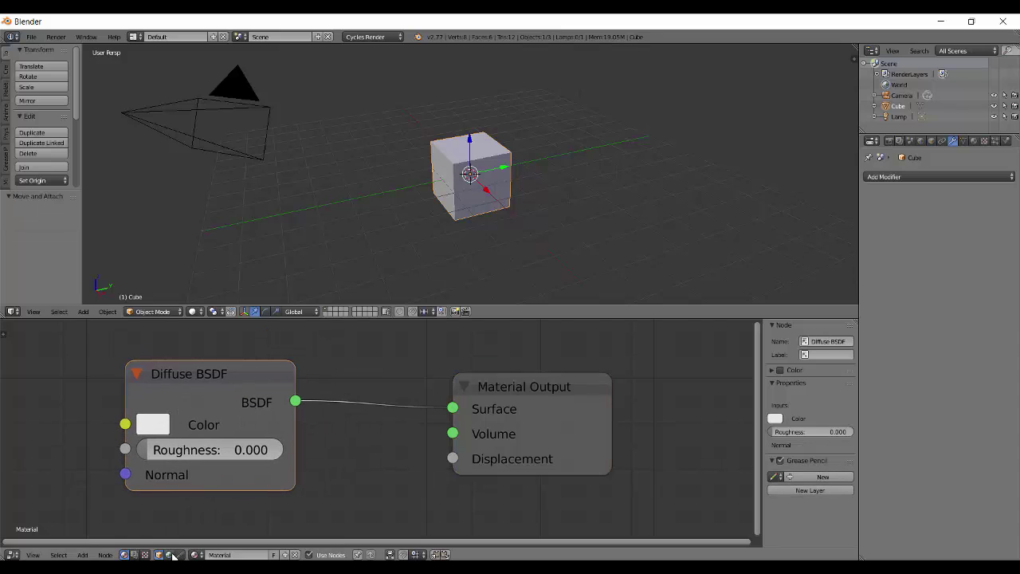
pyautogui.click(177, 555)
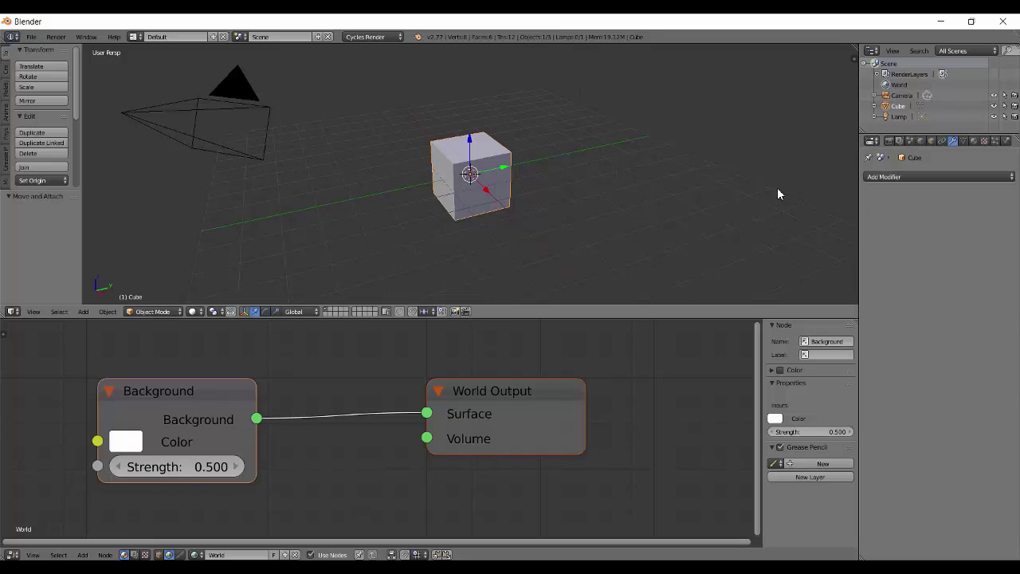
# Show World properties, then add a new World Output node fed by the Background output.
pyautogui.click(921, 142)
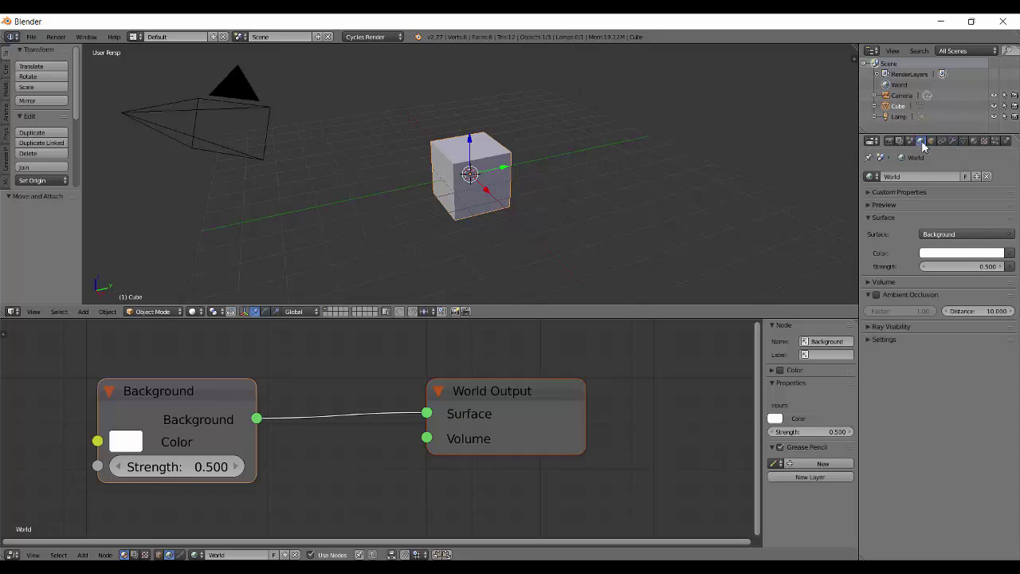
pyautogui.moveTo(502, 387); pyautogui.dragTo(475, 384)
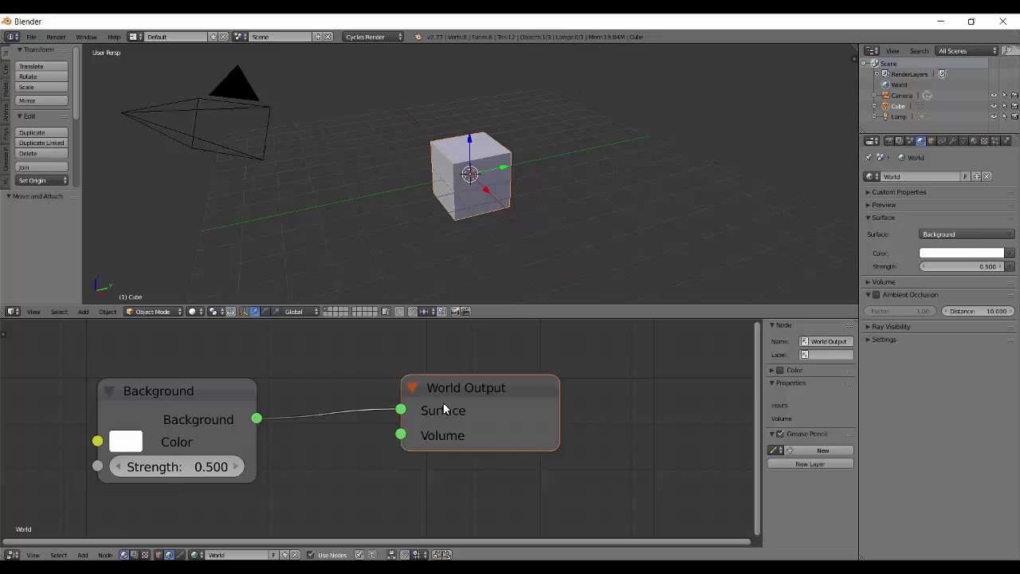
pyautogui.hotkey('shift', 'a')
pyautogui.moveTo(436, 404)
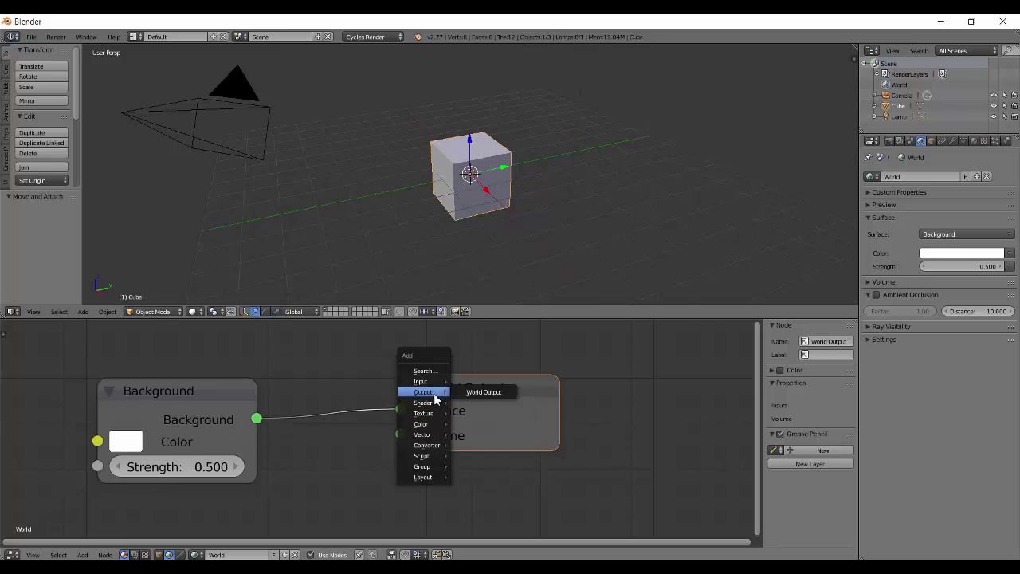
pyautogui.click(484, 391)
pyautogui.click(487, 391)
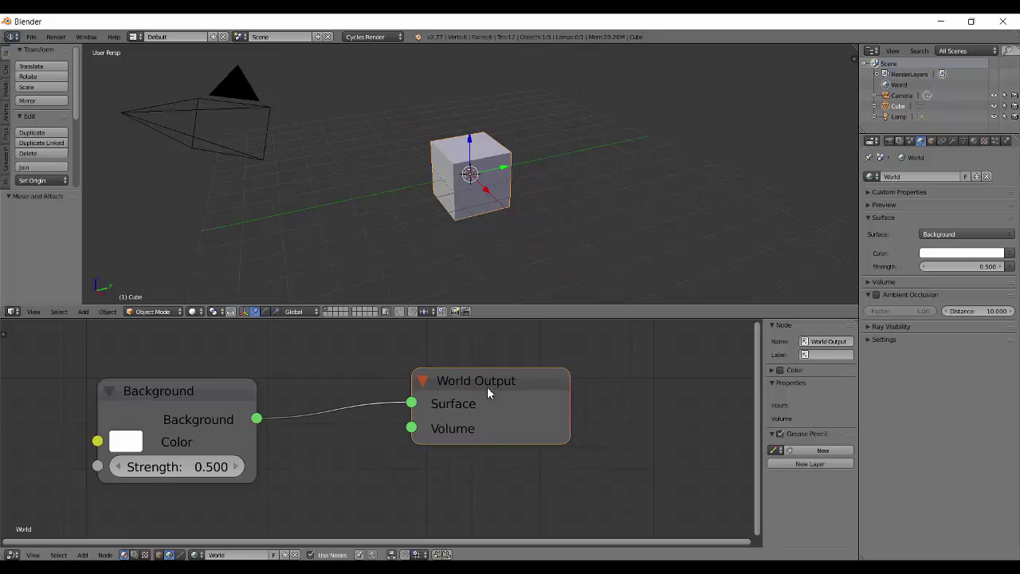
pyautogui.moveTo(442, 411); pyautogui.dragTo(484, 392)
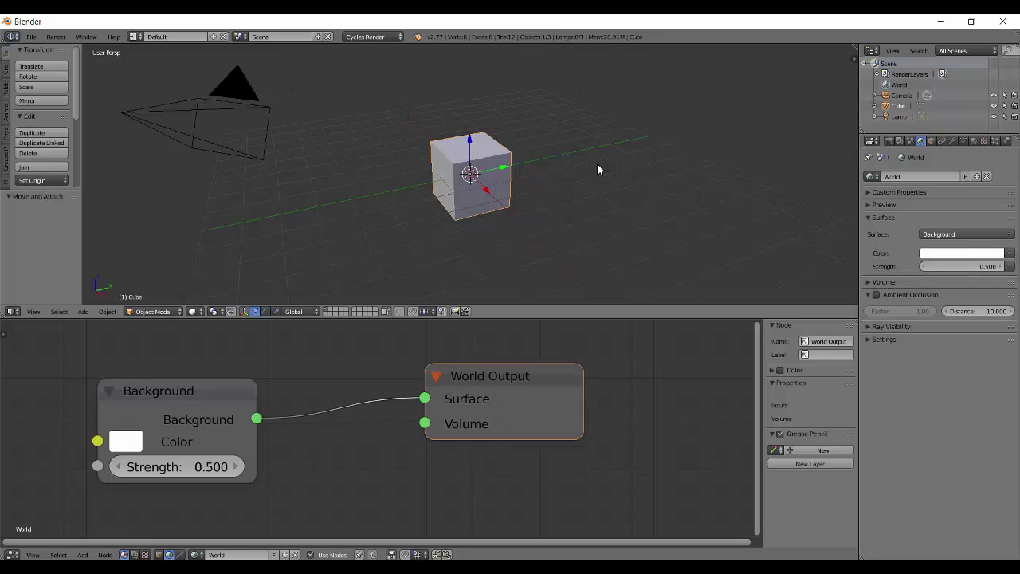
# Turn off Film Transparent and preview the cube rendered against the grey world background.
pyautogui.click(891, 140)
pyautogui.scroll(-1, 880, 415)
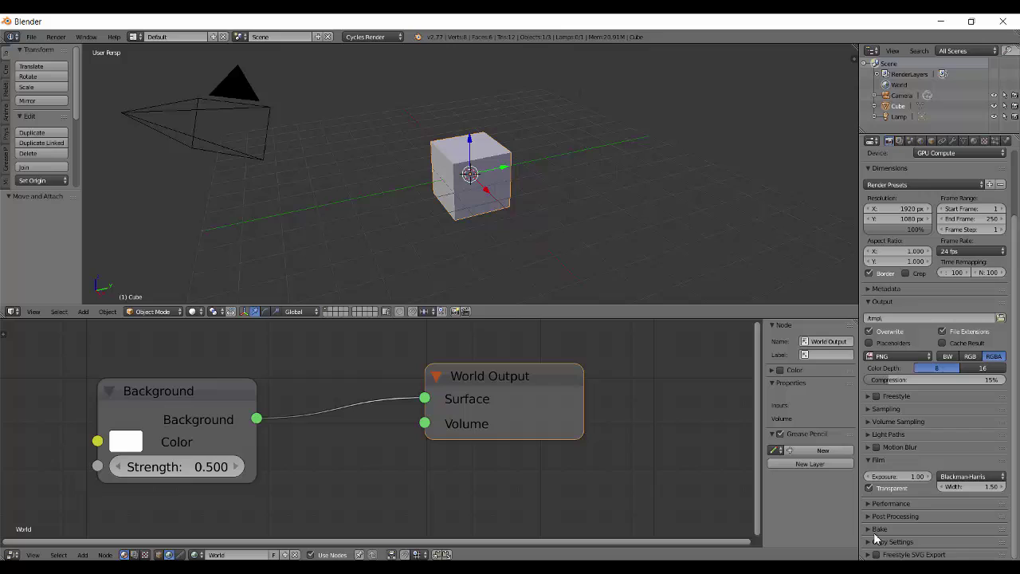
pyautogui.click(869, 488)
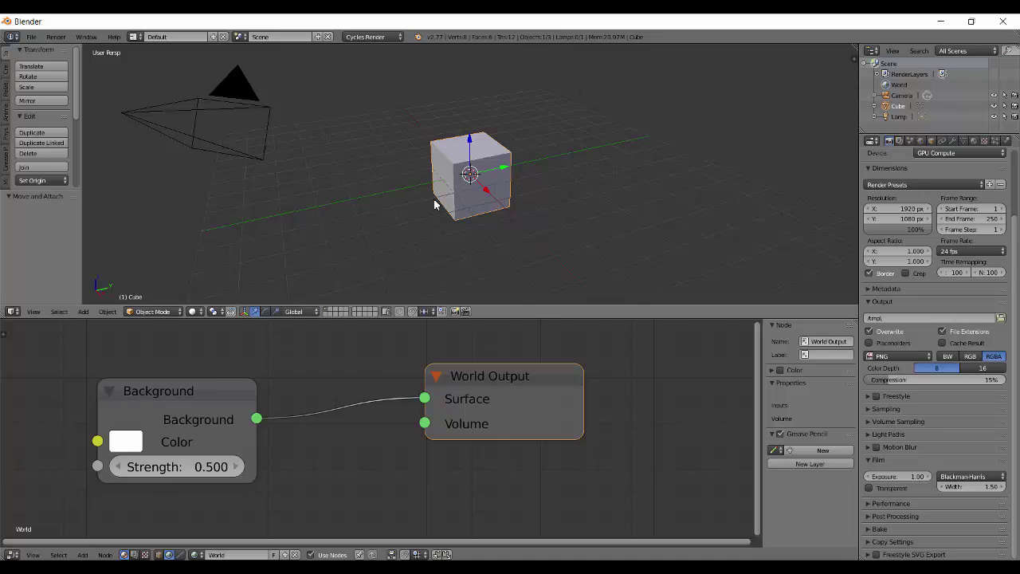
pyautogui.hotkey('shift', 'z')
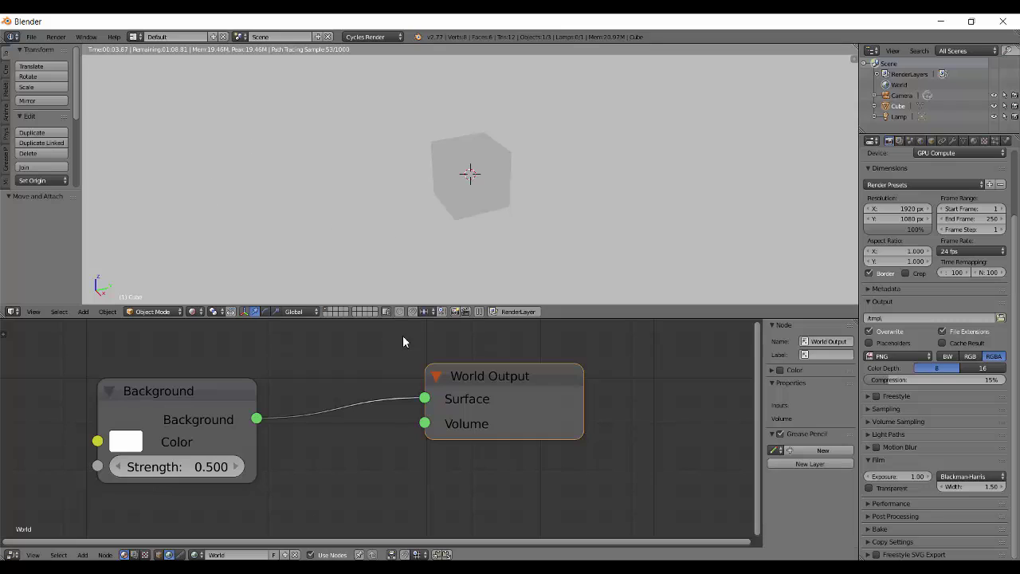
pyautogui.moveTo(557, 228); pyautogui.dragTo(537, 214, button='middle')
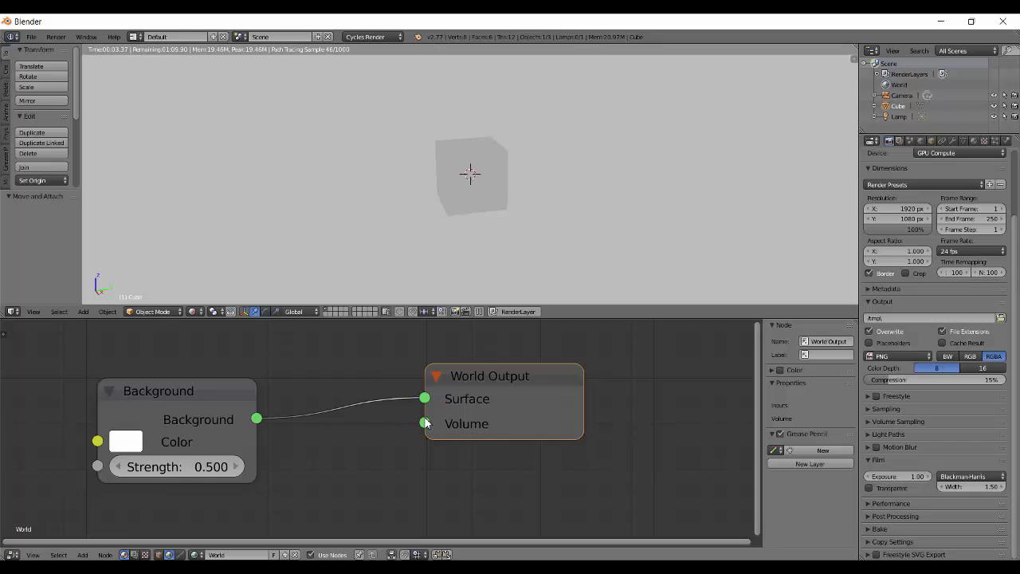
pyautogui.moveTo(425, 423); pyautogui.dragTo(410, 432)
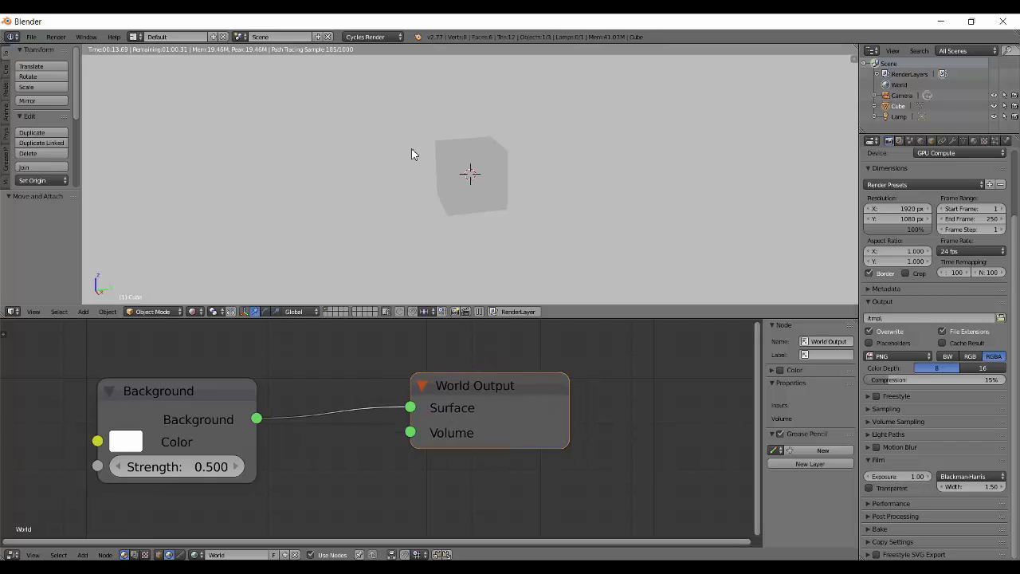
pyautogui.hotkey('shift', 'z')
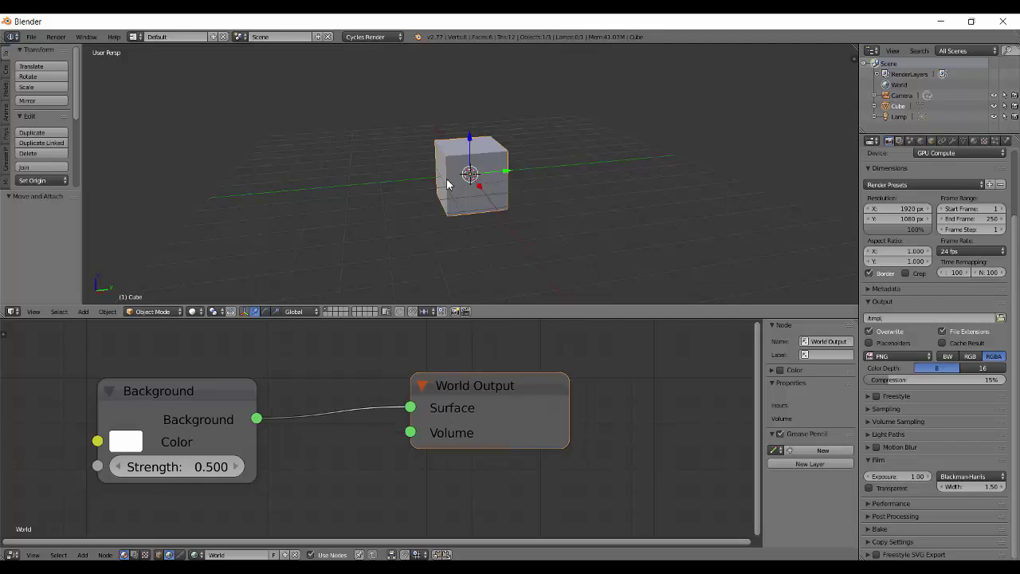
# Select the lamp, show its Emission and Lamp Output nodes, and toggle a rendered preview.
pyautogui.moveTo(522, 161); pyautogui.dragTo(485, 235, button='middle')
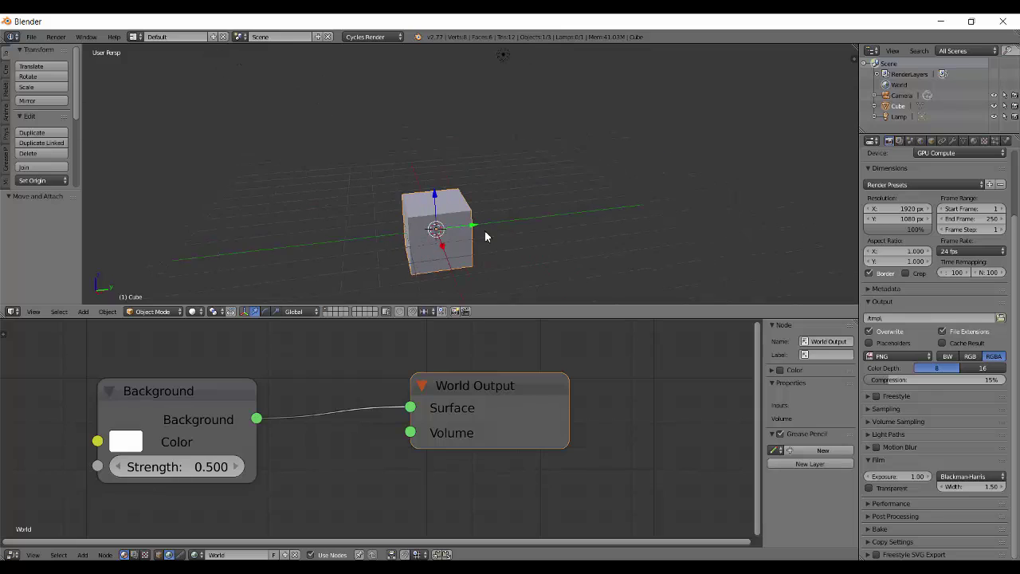
pyautogui.rightClick(510, 65)
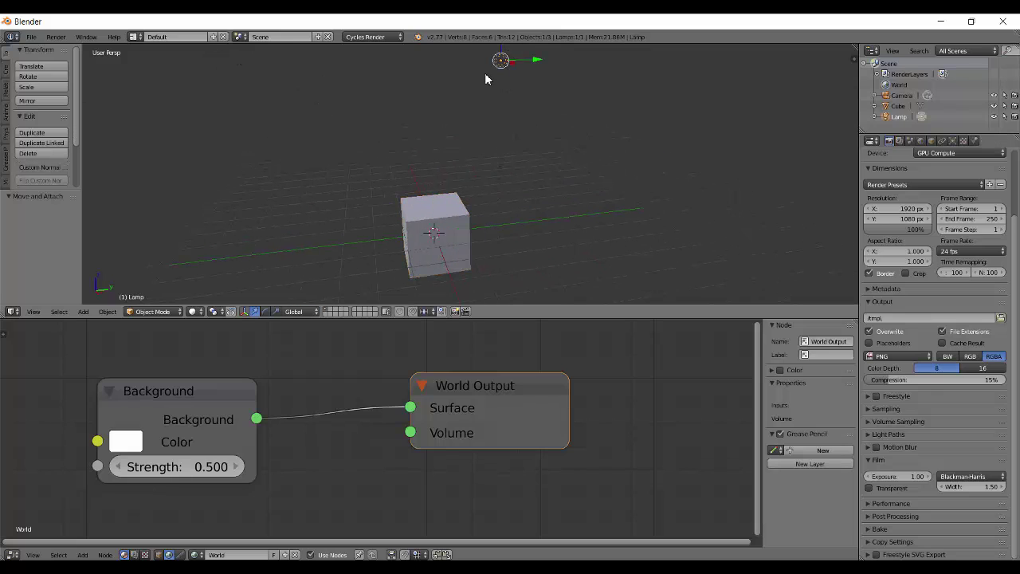
pyautogui.click(159, 555)
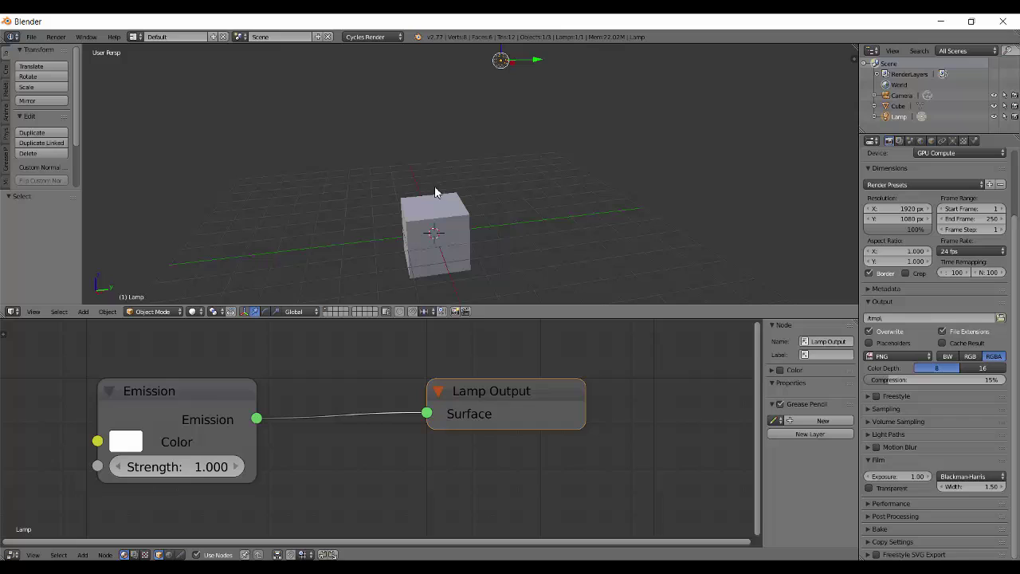
pyautogui.hotkey('shift', 'z')
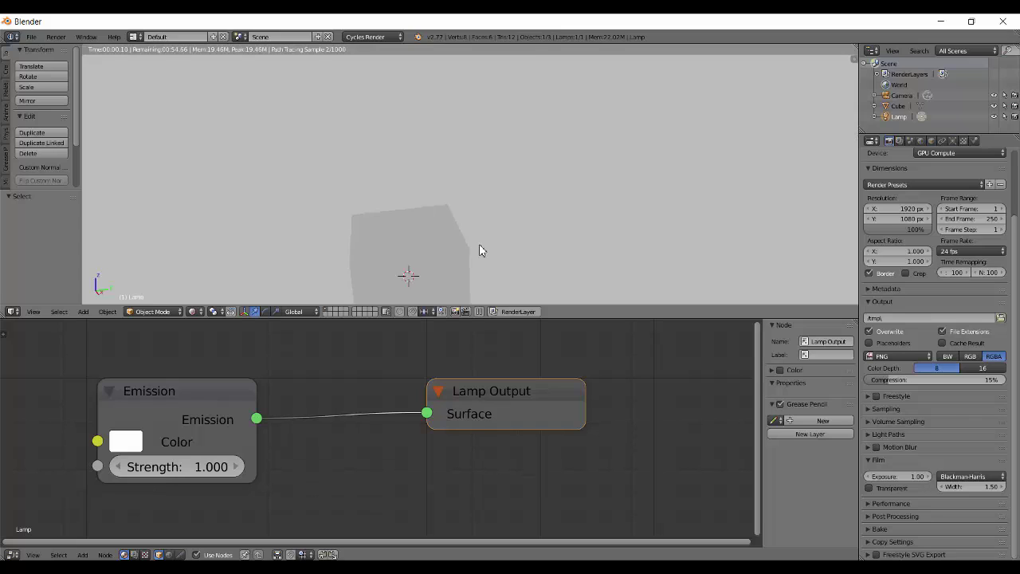
pyautogui.hotkey('shift', 'z')
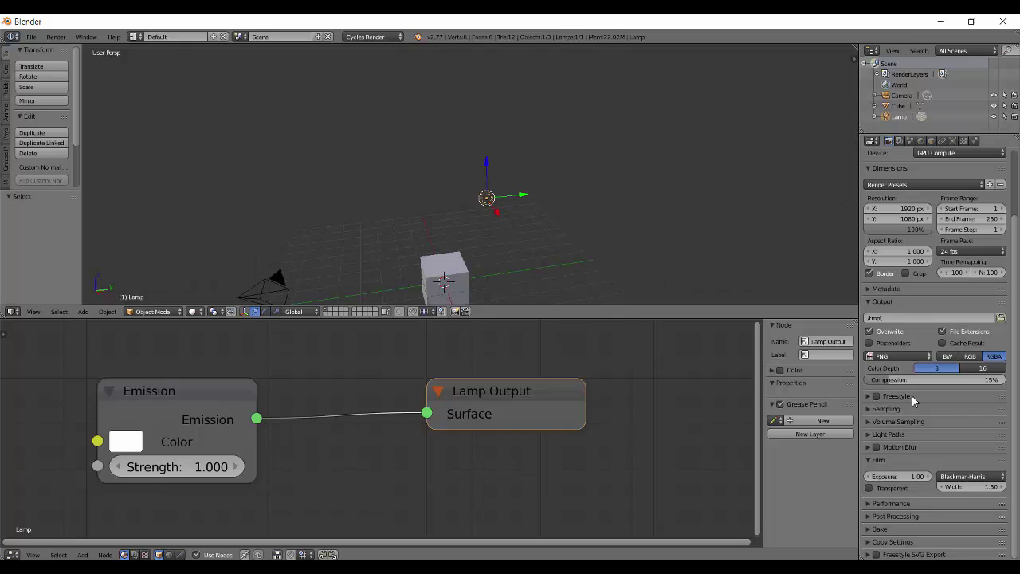
# Re-enable the transparent film background and select the cube to show its material nodes.
pyautogui.click(870, 488)
pyautogui.moveTo(491, 258); pyautogui.dragTo(433, 248, button='middle')
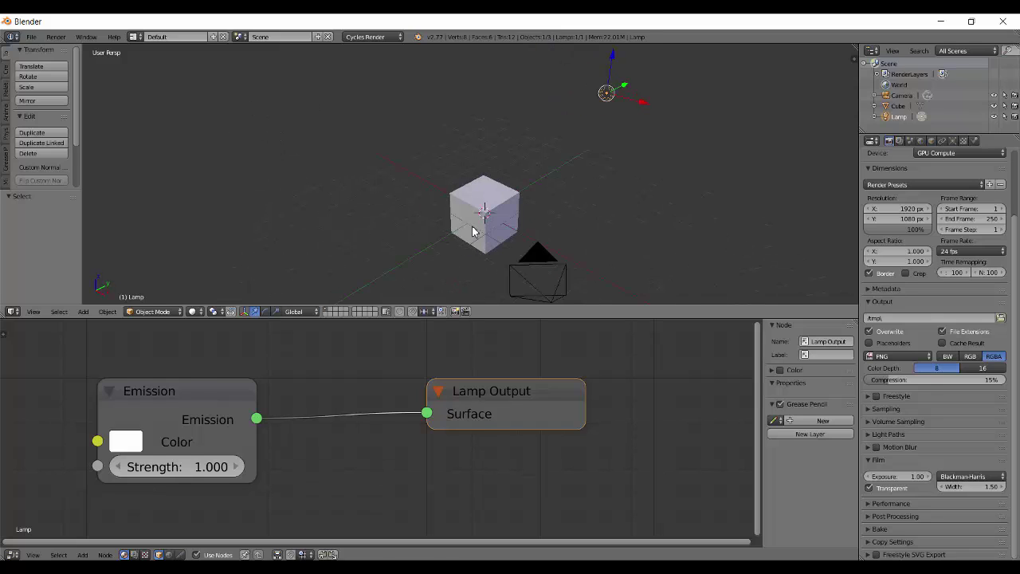
pyautogui.rightClick(459, 230)
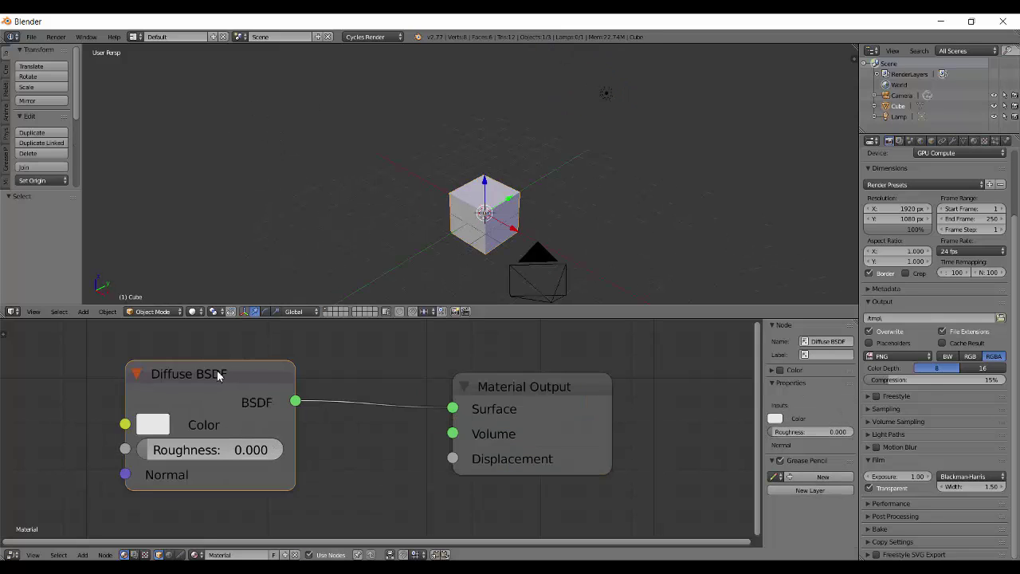
# Spread the Material Output and Diffuse BSDF nodes apart and frame both in the node view.
pyautogui.moveTo(508, 413); pyautogui.dragTo(666, 393)
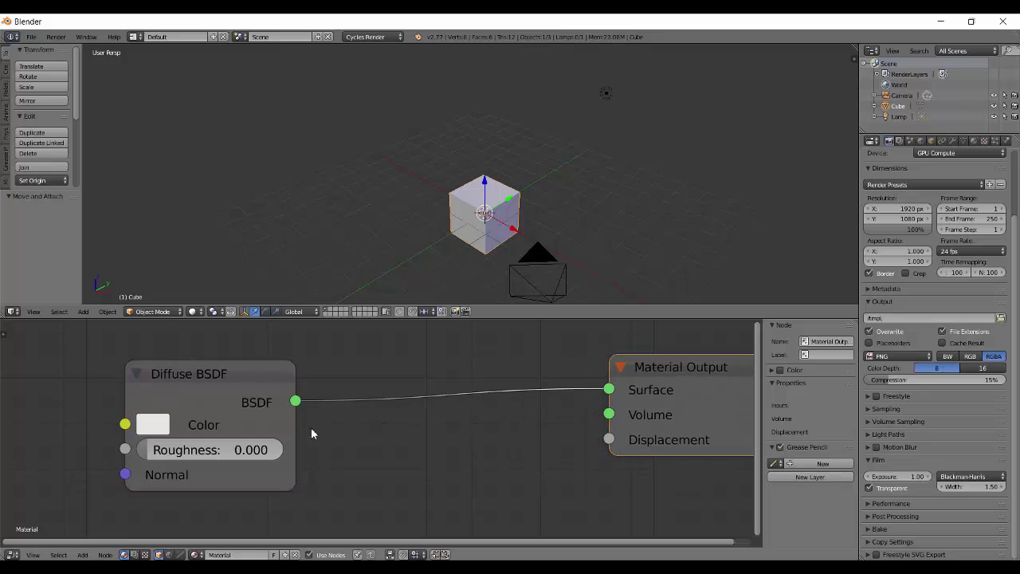
pyautogui.moveTo(244, 387); pyautogui.dragTo(389, 378)
pyautogui.scroll(1, 479, 406)
pyautogui.moveTo(483, 445); pyautogui.dragTo(540, 424, button='middle')
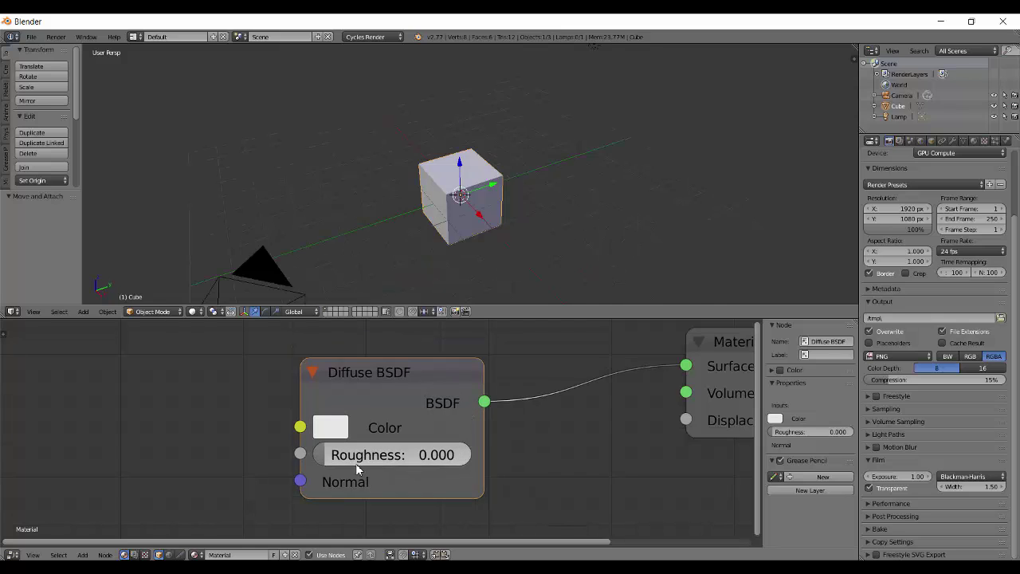
pyautogui.moveTo(365, 386); pyautogui.dragTo(384, 373)
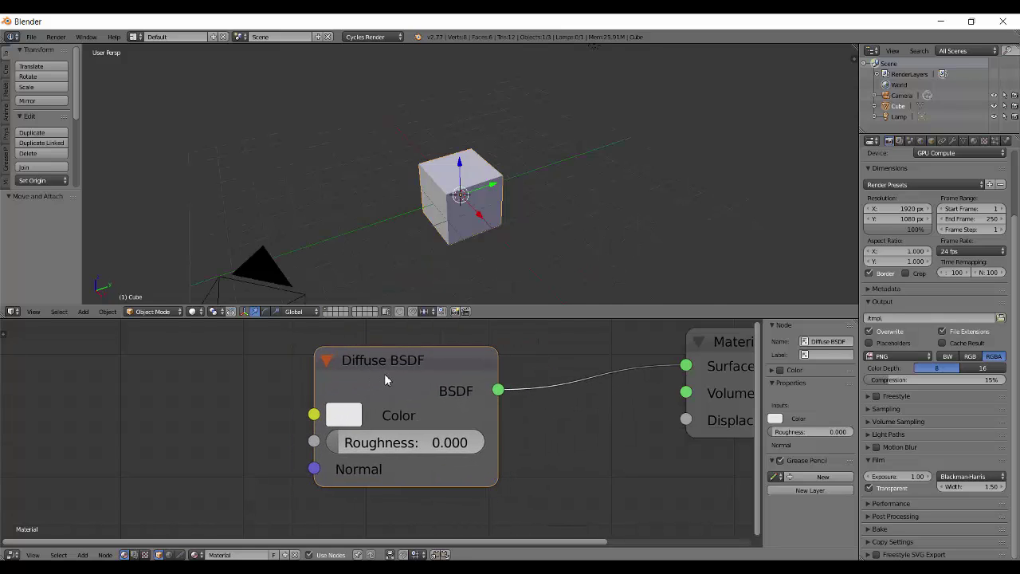
# Make the cube's diffuse colour green and preview it in rendered shading.
pyautogui.click(348, 424)
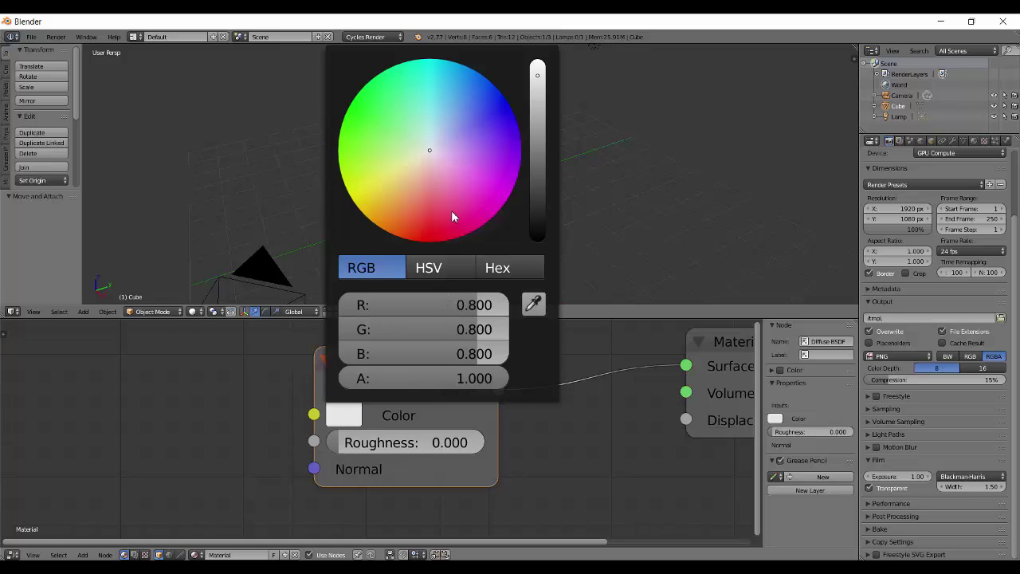
pyautogui.moveTo(452, 216); pyautogui.dragTo(350, 112)
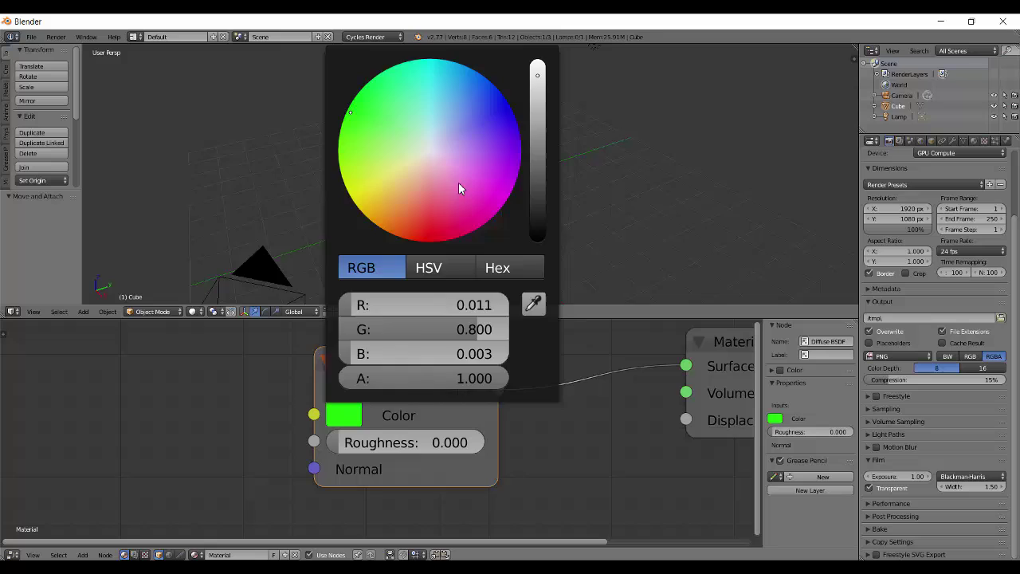
pyautogui.hotkey('shift', 'z')
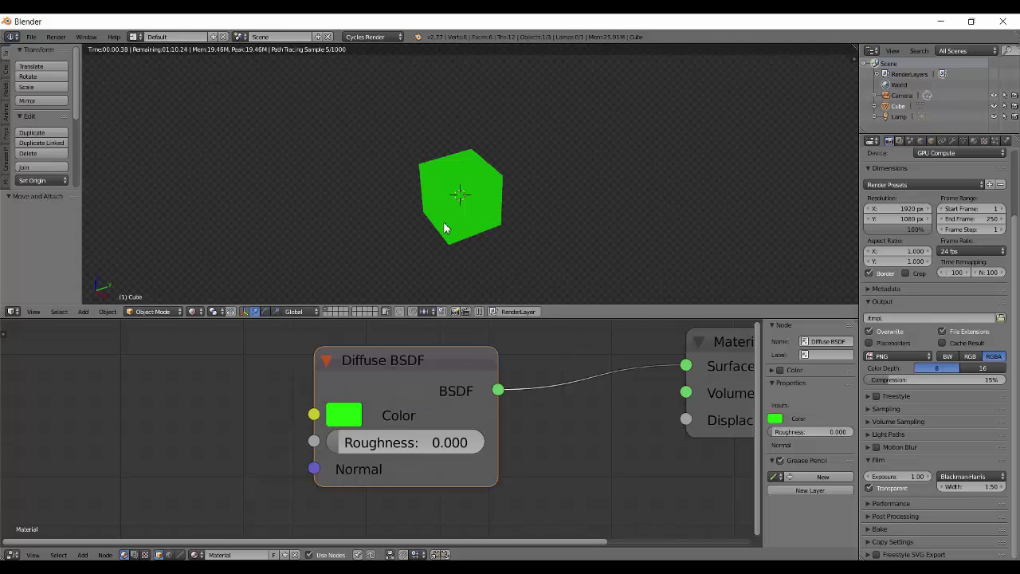
pyautogui.scroll(2, 449, 230)
pyautogui.scroll(-2, 448, 230)
pyautogui.moveTo(449, 230); pyautogui.dragTo(510, 242, button='middle')
pyautogui.scroll(2, 459, 267)
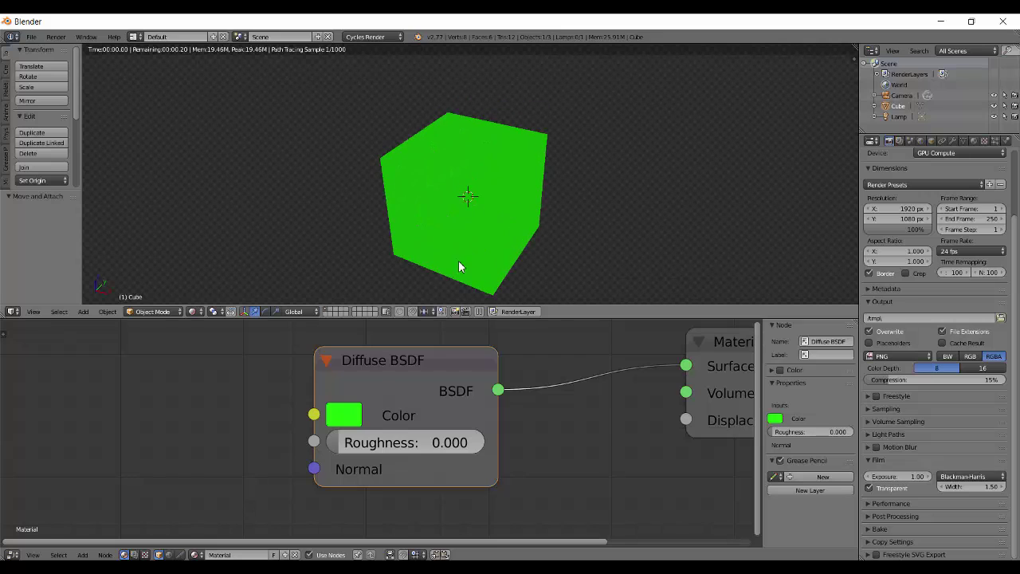
# Change the diffuse colour to purple (R 0.182, G 0.000, B 0.800) and zoom in on the render.
pyautogui.click(343, 415)
pyautogui.moveTo(476, 235); pyautogui.dragTo(543, 163)
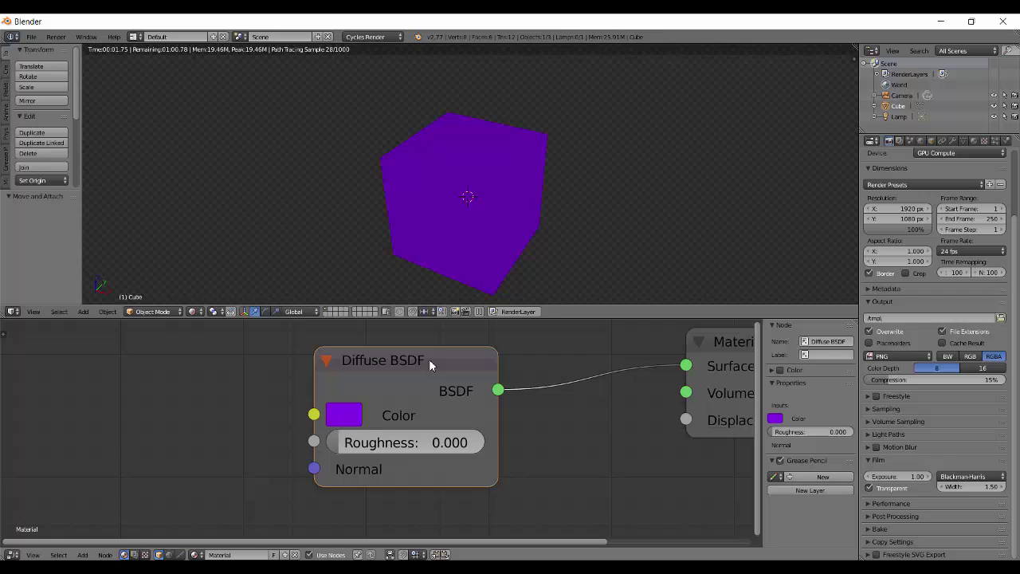
pyautogui.scroll(1, 461, 205)
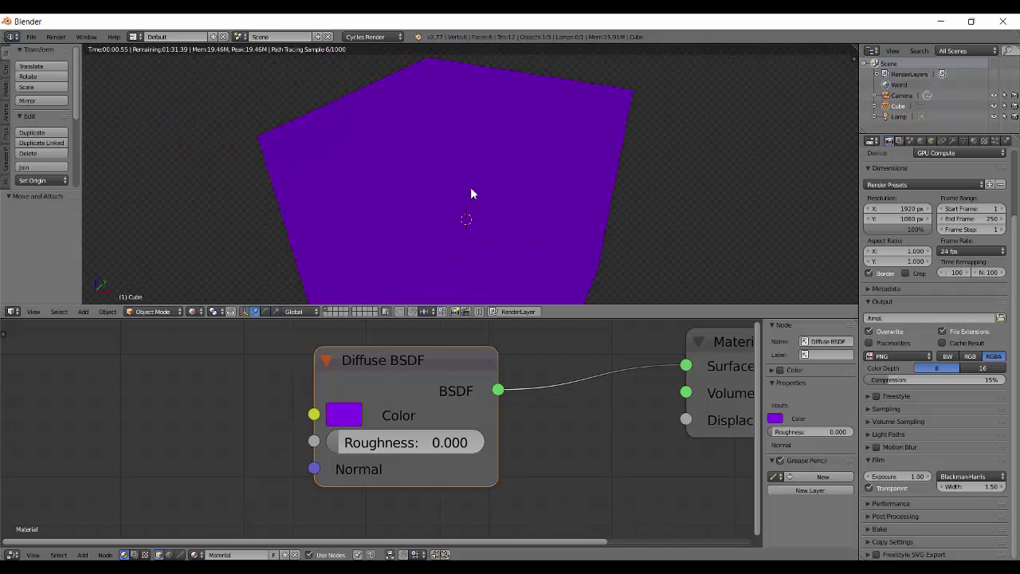
pyautogui.moveTo(471, 193); pyautogui.dragTo(479, 210, button='middle')
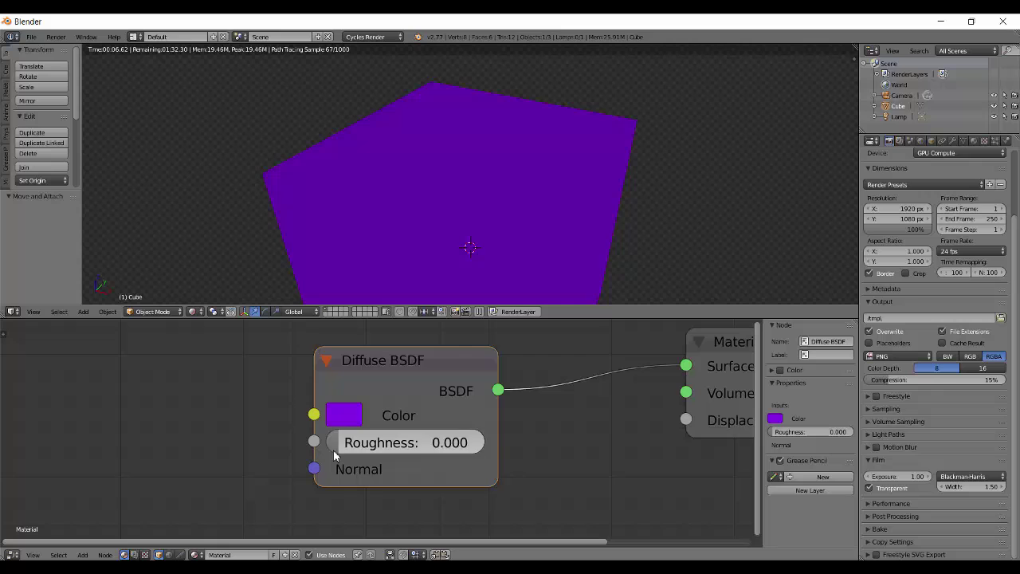
# Raise the Diffuse BSDF Roughness to 1.000, watch the render, then lower it back to 0.000.
pyautogui.moveTo(335, 450); pyautogui.dragTo(492, 440)
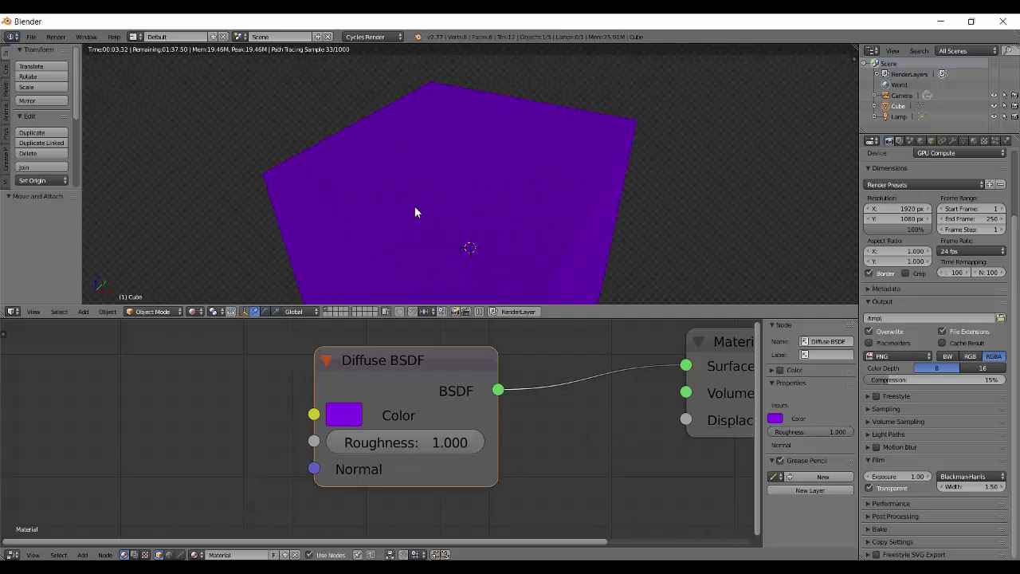
pyautogui.moveTo(417, 210); pyautogui.dragTo(453, 213, button='middle')
pyautogui.scroll(2, 434, 230)
pyautogui.moveTo(444, 450); pyautogui.dragTo(319, 451)
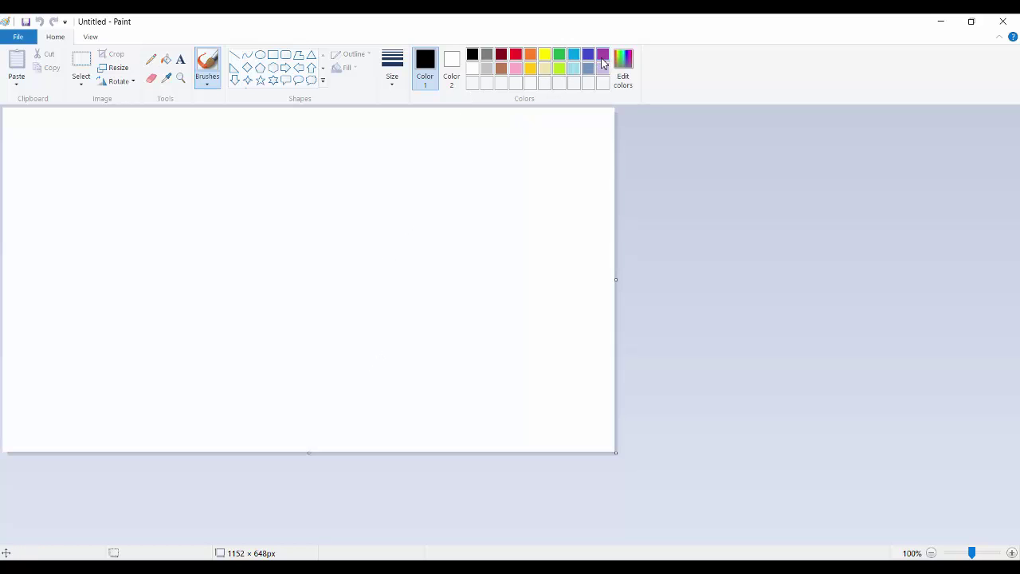
# Draw a circle with the Oval shape, deleting a stray thin ellipse.
pyautogui.click(260, 54)
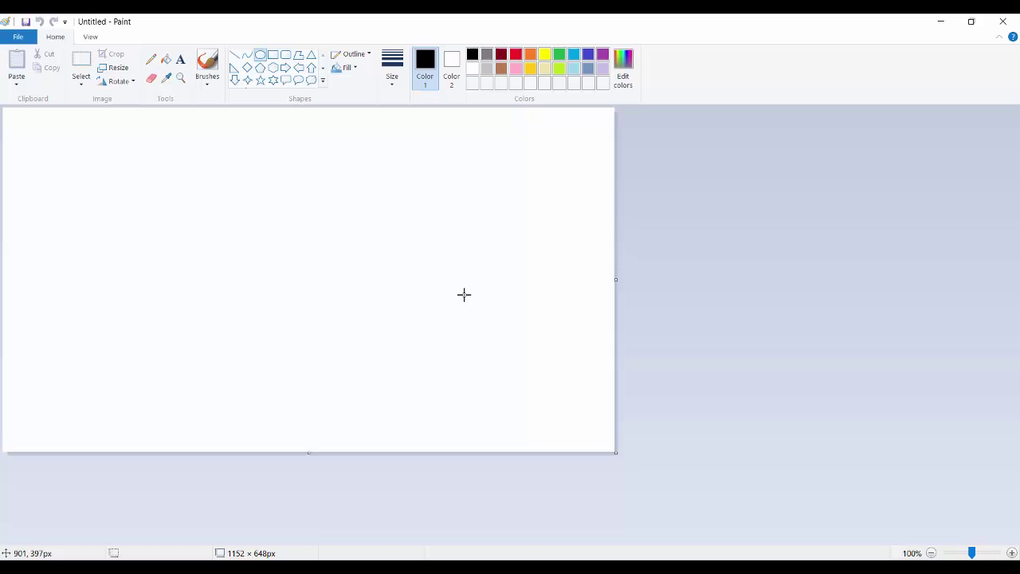
pyautogui.keyDown('shift'); pyautogui.moveTo(227, 211); pyautogui.dragTo(378, 362); pyautogui.keyUp('shift')
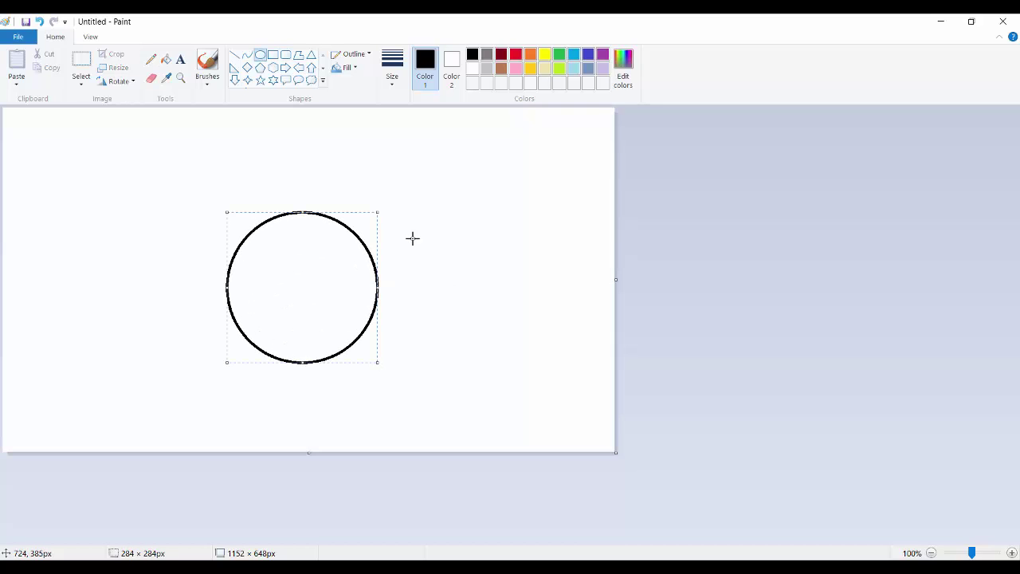
pyautogui.moveTo(377, 165); pyautogui.dragTo(394, 329)
pyautogui.press('Delete')
# Draw a vertical line touching the circle's right edge and a horizontal line from its centre.
pyautogui.click(234, 54)
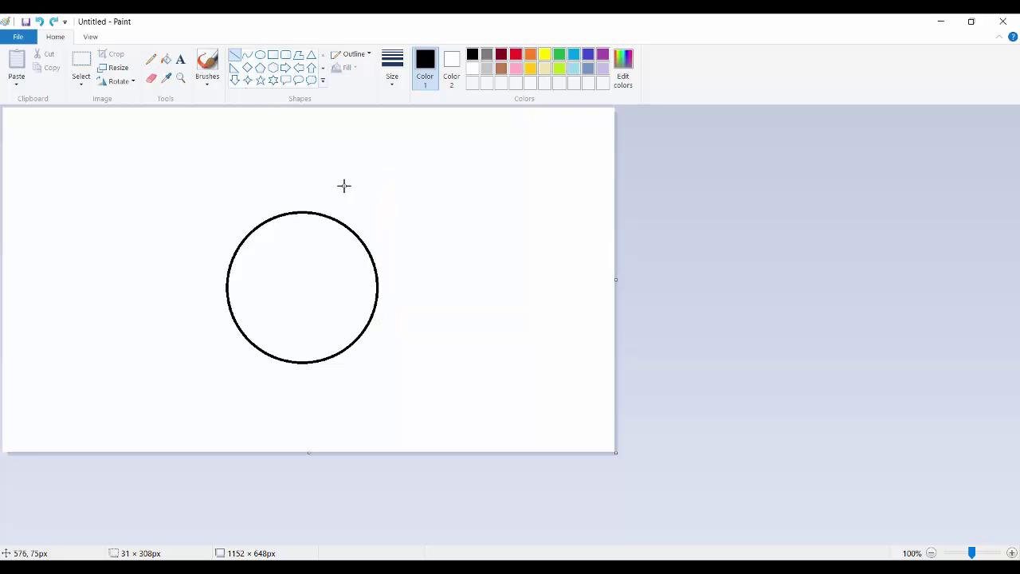
pyautogui.moveTo(382, 197); pyautogui.dragTo(376, 385)
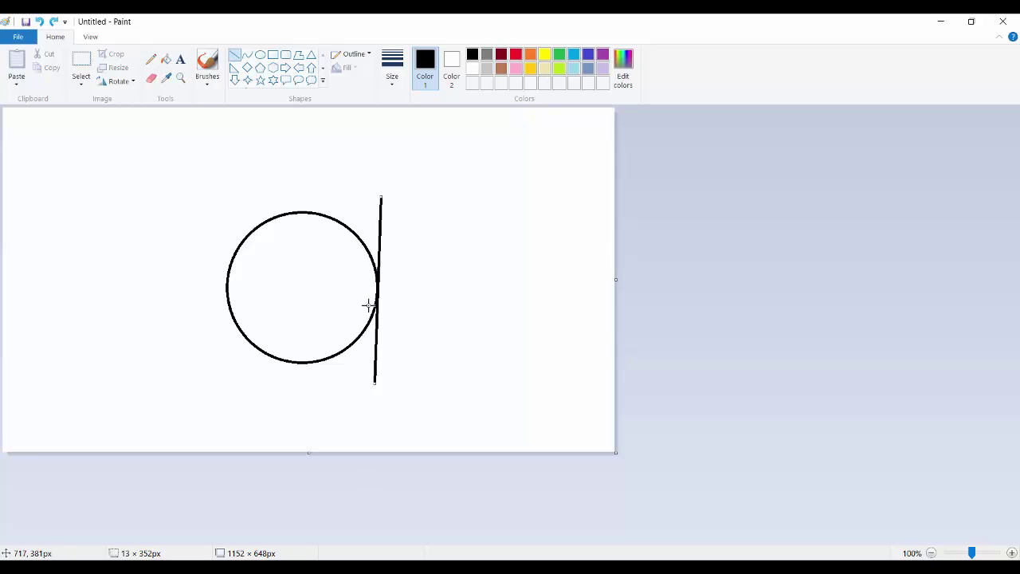
pyautogui.moveTo(301, 288); pyautogui.dragTo(515, 297)
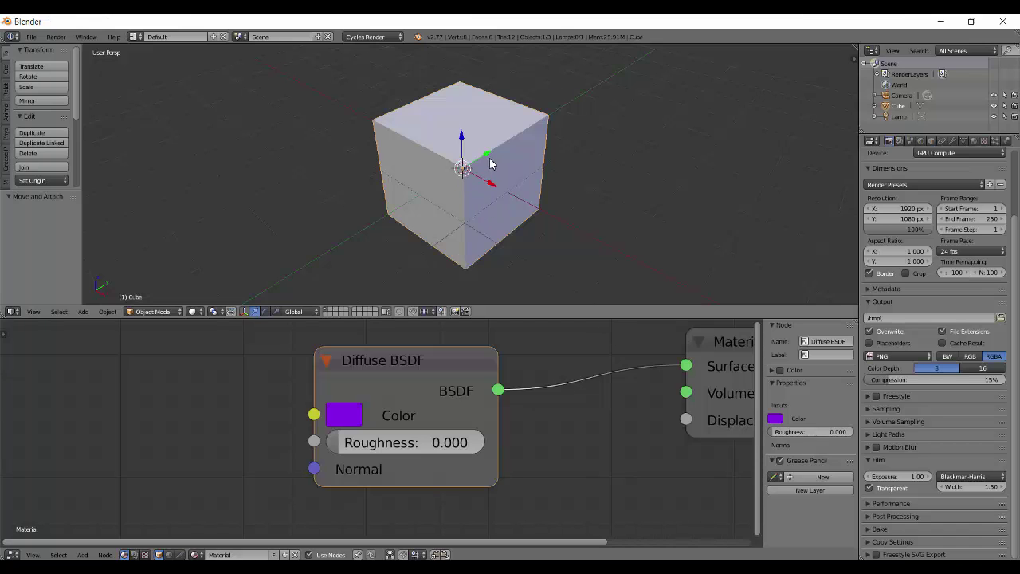
pyautogui.keyDown('shift'); pyautogui.moveTo(490, 163); pyautogui.dragTo(472, 211, button='middle'); pyautogui.keyUp('shift')
# Put the cube in Edit Mode and scroll the properties sidebar down to Mesh Display.
pyautogui.moveTo(484, 164); pyautogui.dragTo(481, 217, button='middle')
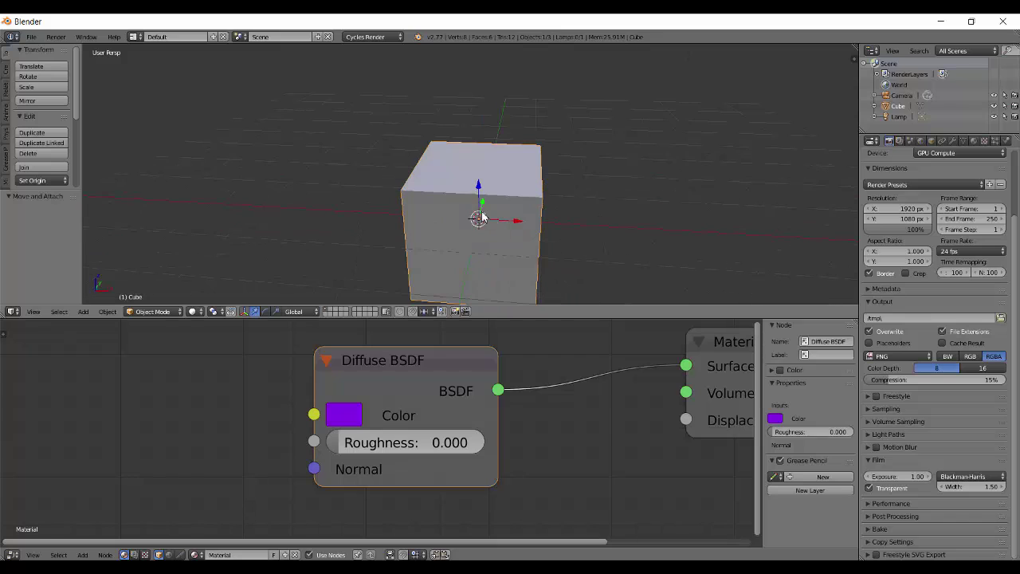
pyautogui.press('Tab')
pyautogui.click(587, 212)
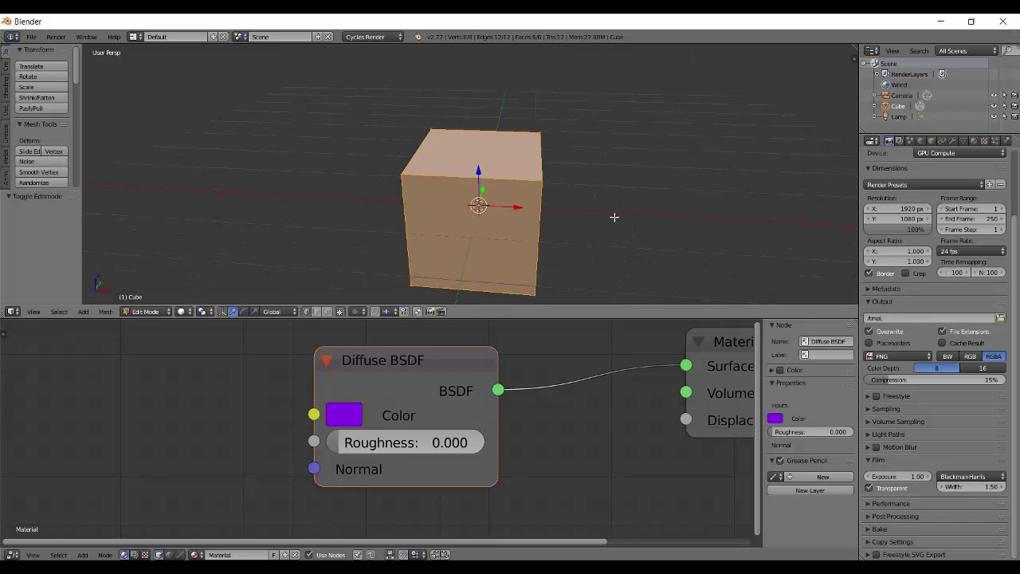
pyautogui.press('n')
pyautogui.scroll(-8, 809, 199)
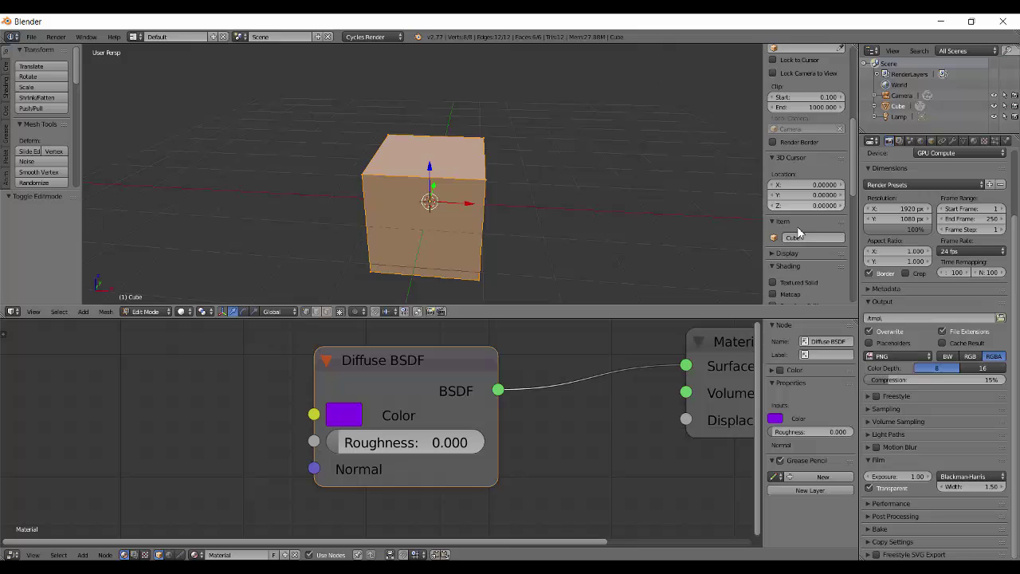
pyautogui.scroll(-2, 797, 232)
pyautogui.scroll(-3, 790, 292)
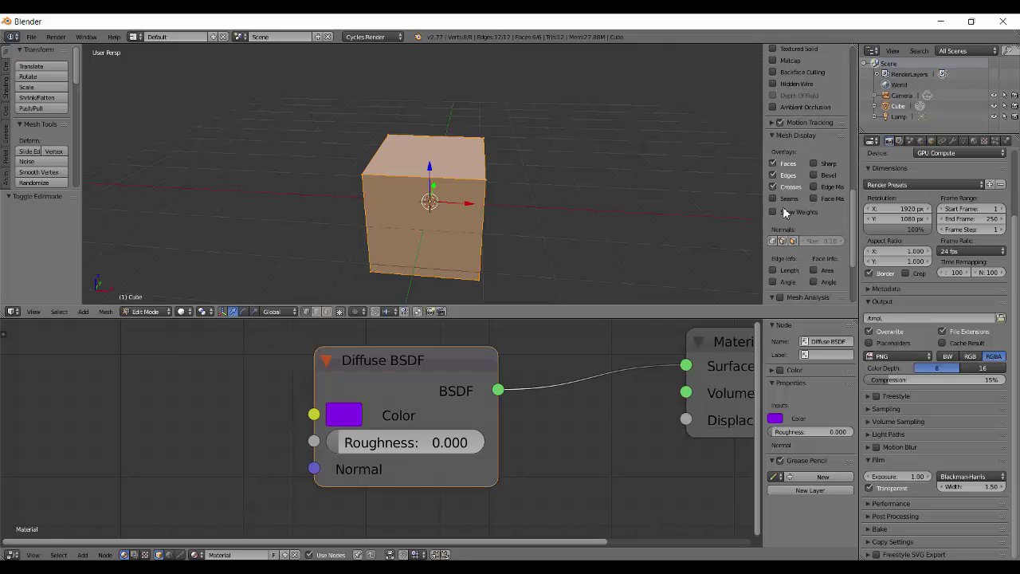
# Turn on face normals and set the Normals Size to 2.60.
pyautogui.click(794, 241)
pyautogui.scroll(3, 464, 188)
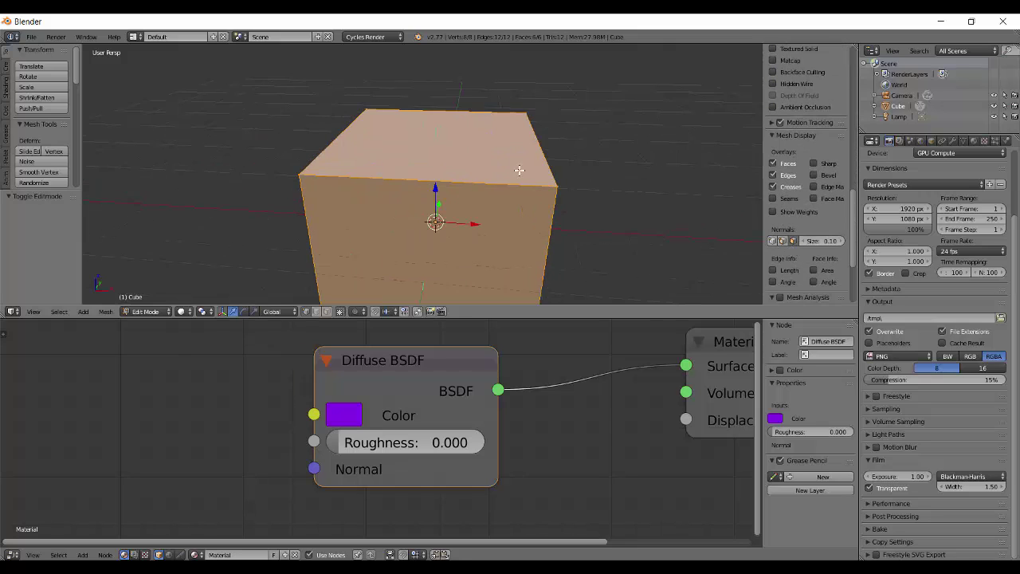
pyautogui.moveTo(520, 171); pyautogui.dragTo(459, 167, button='middle')
pyautogui.moveTo(821, 241); pyautogui.dragTo(874, 247)
pyautogui.scroll(-4, 467, 202)
pyautogui.moveTo(467, 202); pyautogui.dragTo(442, 151, button='middle')
pyautogui.scroll(2, 468, 193)
# Return the cube to Object Mode and orbit around it from several angles.
pyautogui.press('Tab')
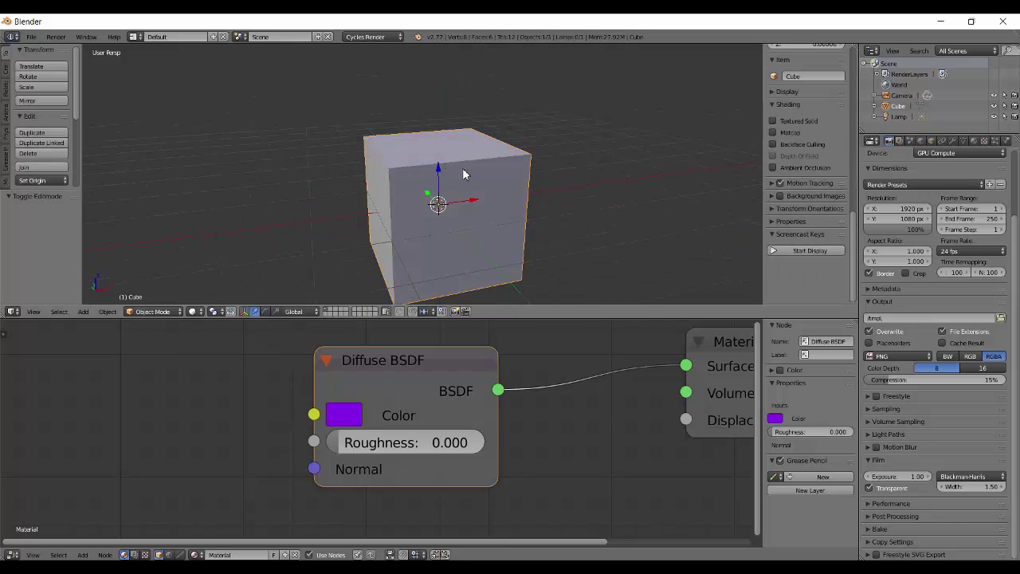
pyautogui.moveTo(490, 181); pyautogui.dragTo(420, 157, button='middle')
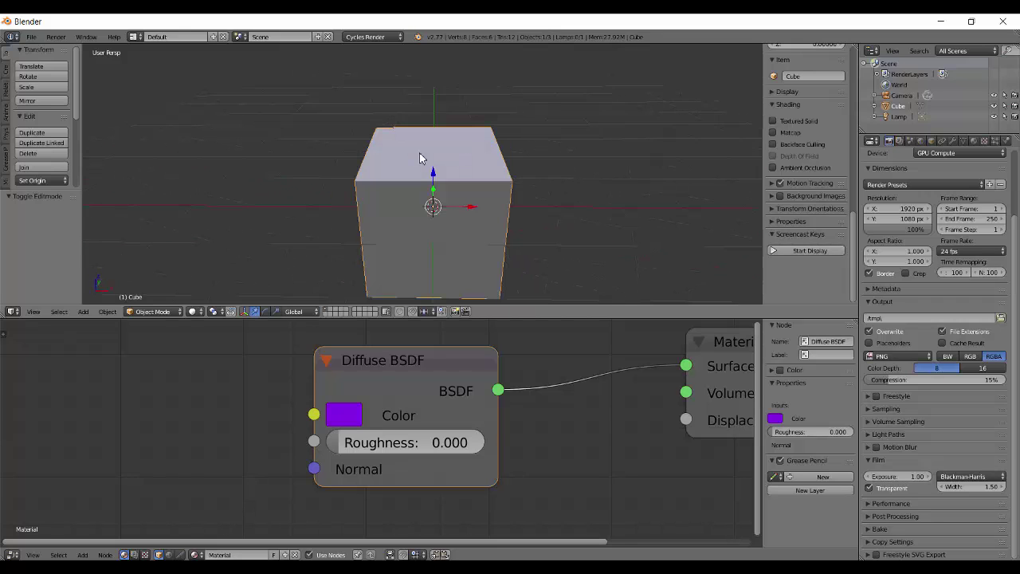
pyautogui.moveTo(529, 182); pyautogui.dragTo(423, 170, button='middle')
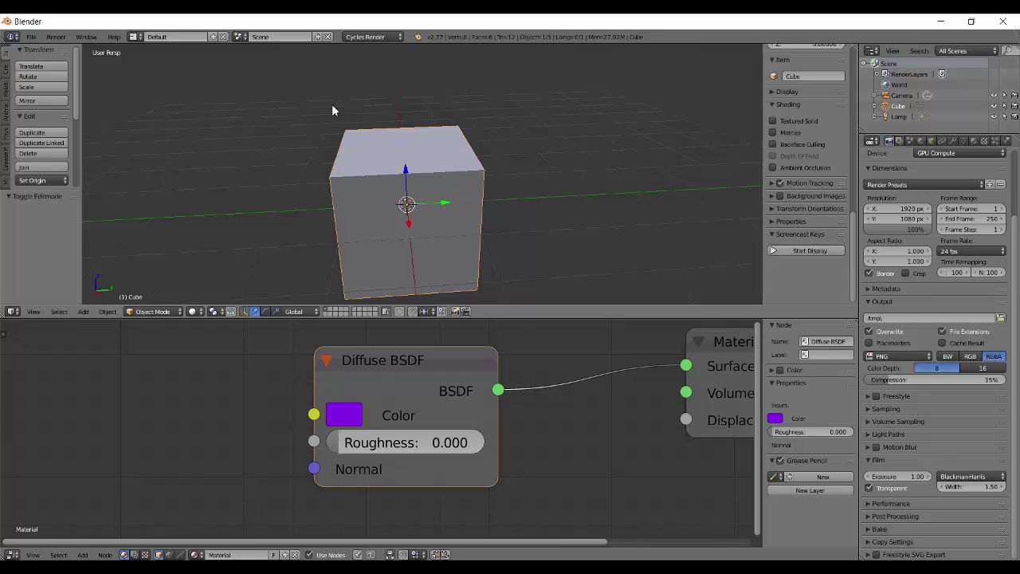
pyautogui.moveTo(332, 104); pyautogui.dragTo(478, 231, button='middle')
# Undo the last view change and reposition the Diffuse BSDF and Material Output nodes.
pyautogui.hotkey('ctrl', 'z')
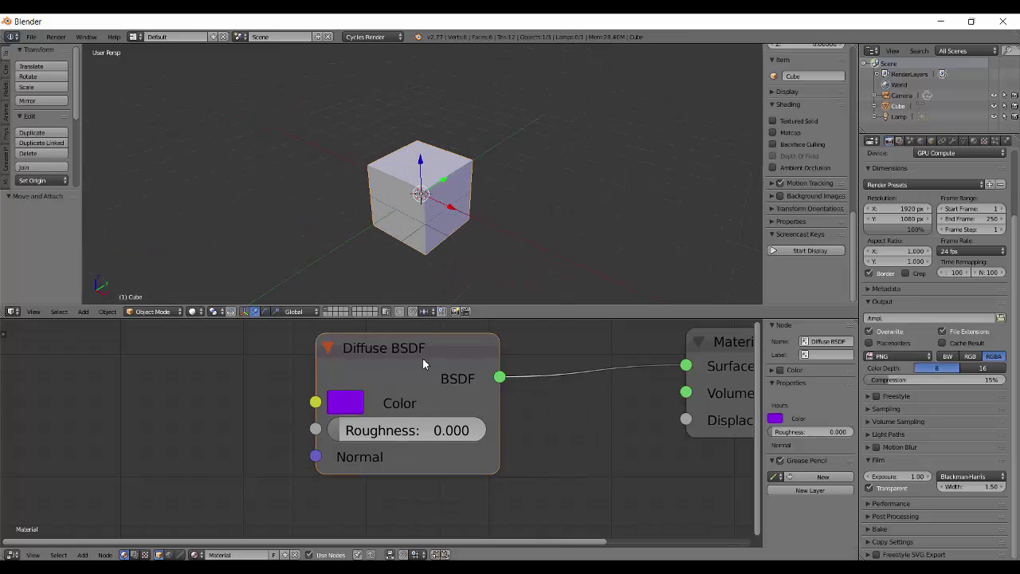
pyautogui.moveTo(423, 358)
pyautogui.mouseDown()
pyautogui.moveTo(429, 364)
pyautogui.moveTo(418, 370)
pyautogui.mouseUp()
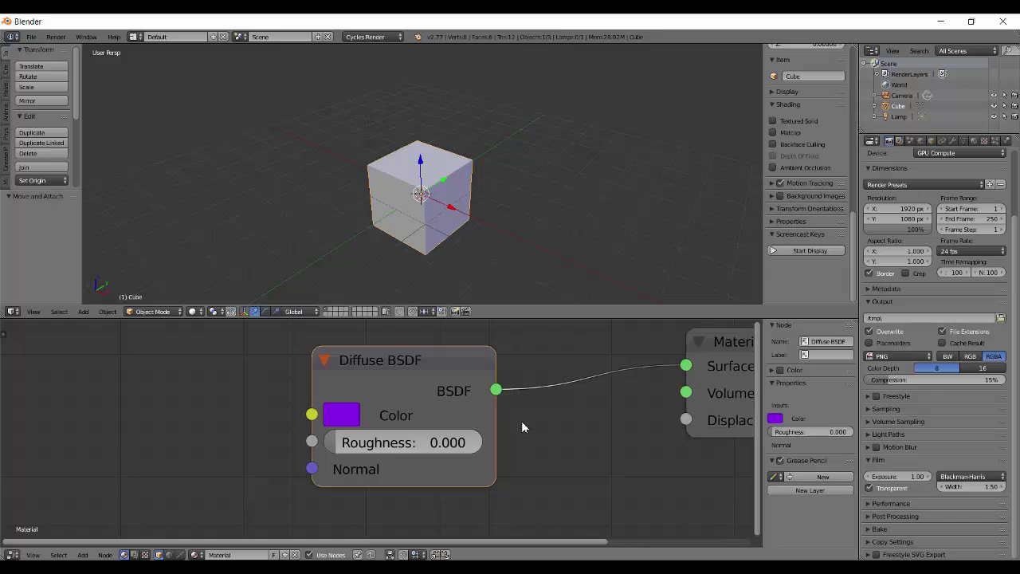
pyautogui.moveTo(523, 426); pyautogui.dragTo(446, 440, button='middle')
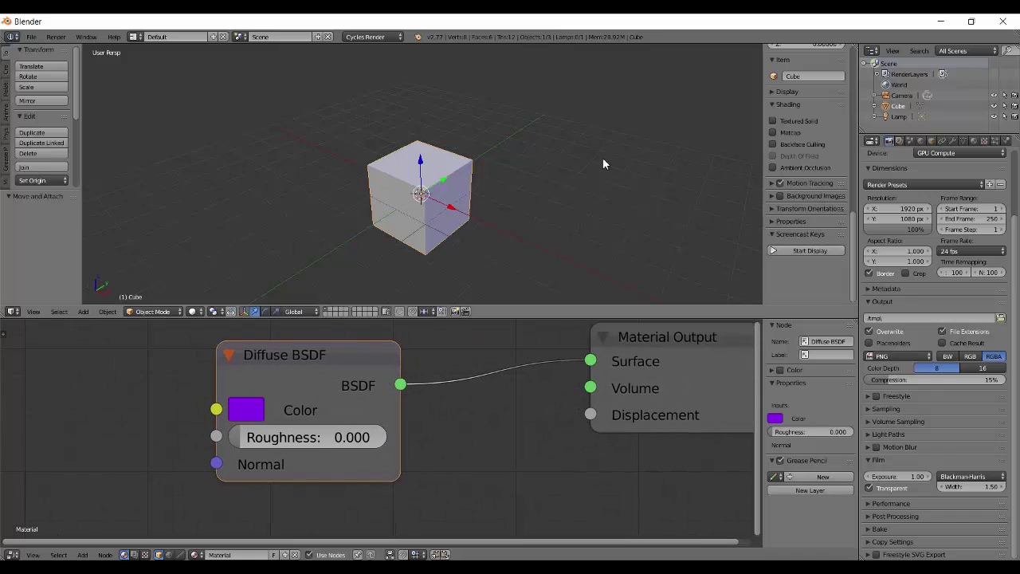
# Show the World node tree and centre the Background and World Output nodes.
pyautogui.click(169, 554)
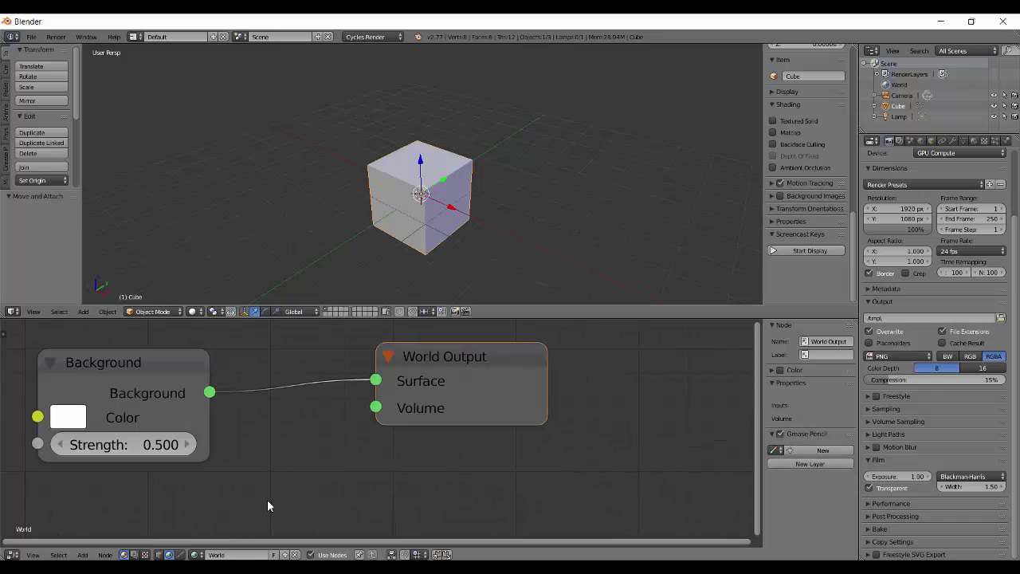
pyautogui.moveTo(322, 462); pyautogui.dragTo(422, 458, button='middle')
pyautogui.moveTo(678, 387); pyautogui.dragTo(729, 387)
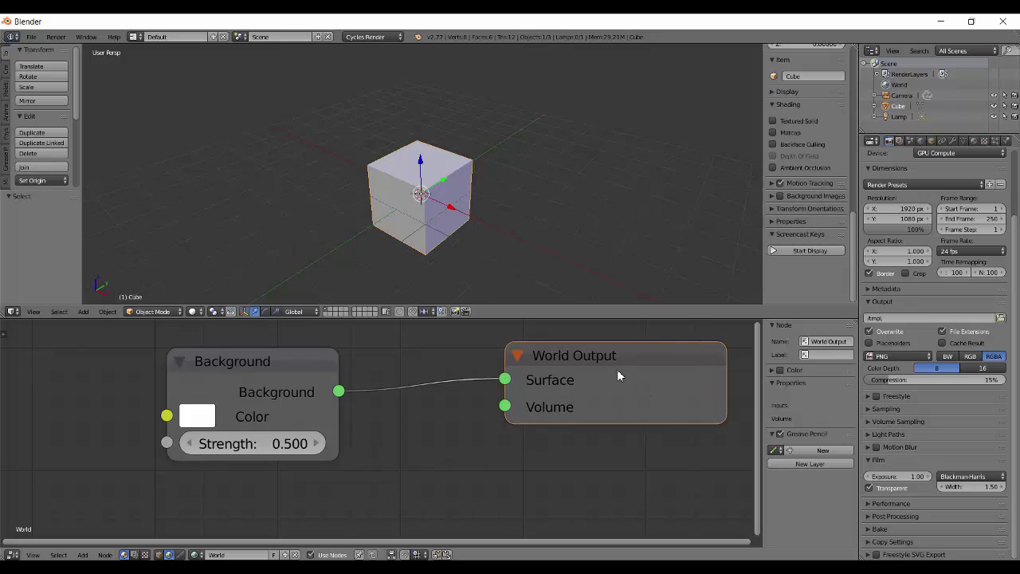
pyautogui.moveTo(618, 370); pyautogui.dragTo(614, 391)
pyautogui.moveTo(731, 411); pyautogui.dragTo(710, 415)
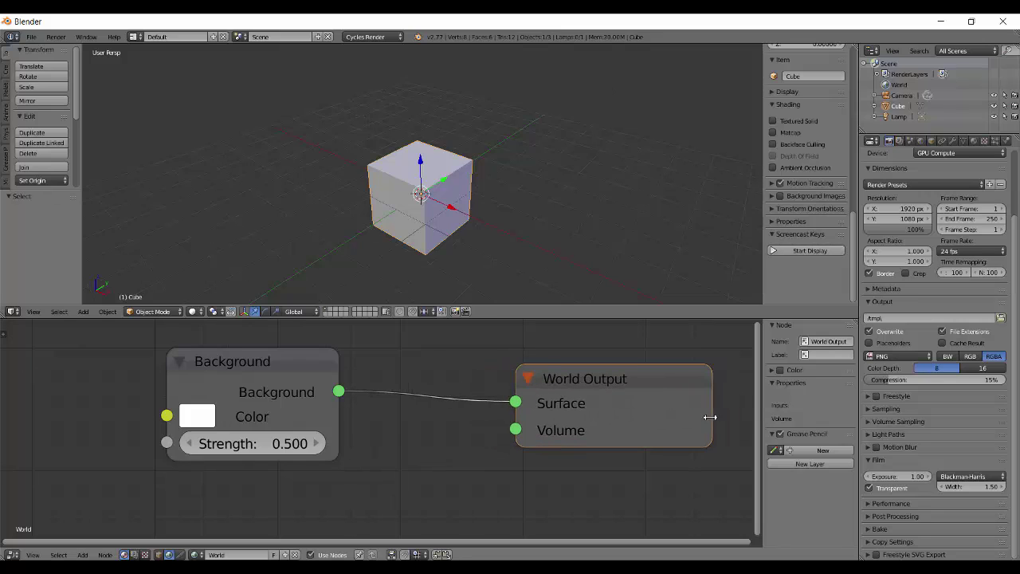
pyautogui.moveTo(353, 462); pyautogui.dragTo(451, 471, button='middle')
# Make the film opaque and set the World Background colour to pale yellow in rendered view.
pyautogui.click(869, 487)
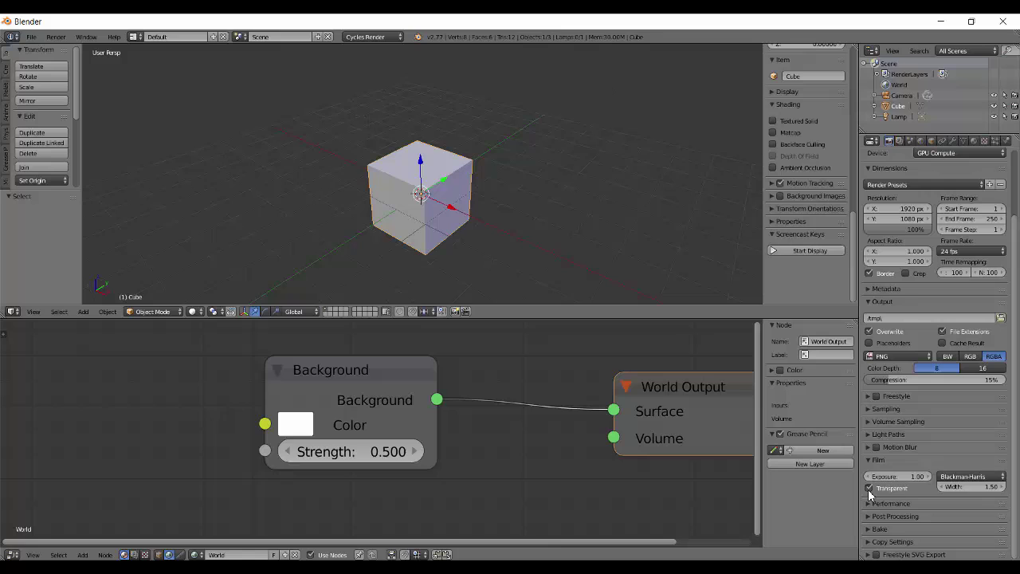
pyautogui.hotkey('shift', 'z')
pyautogui.click(295, 424)
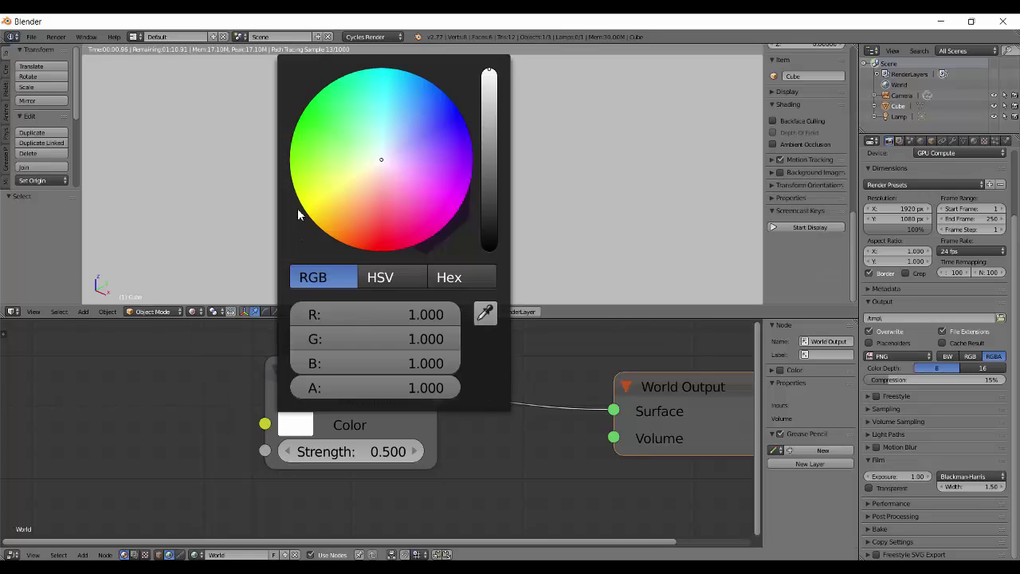
pyautogui.moveTo(299, 212); pyautogui.dragTo(343, 228)
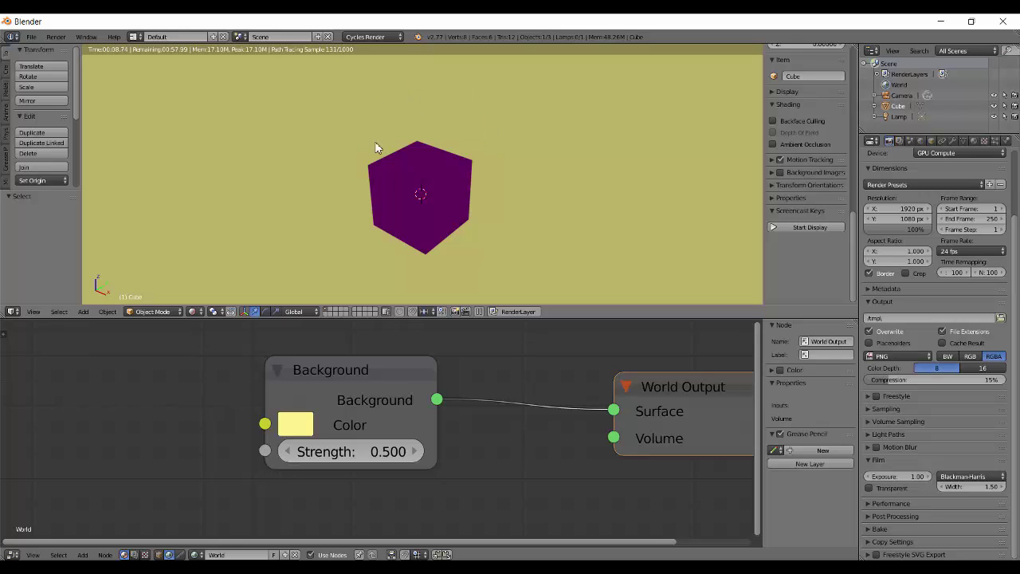
pyautogui.click(289, 430)
pyautogui.moveTo(467, 201); pyautogui.dragTo(444, 204, button='middle')
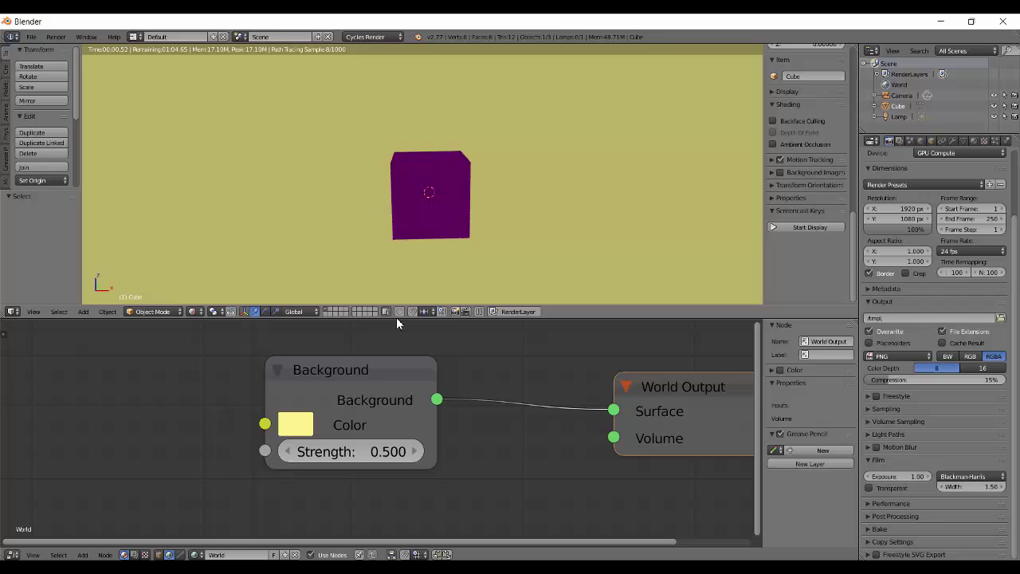
# Reset the cube's Diffuse BSDF colour to white.
pyautogui.click(165, 554)
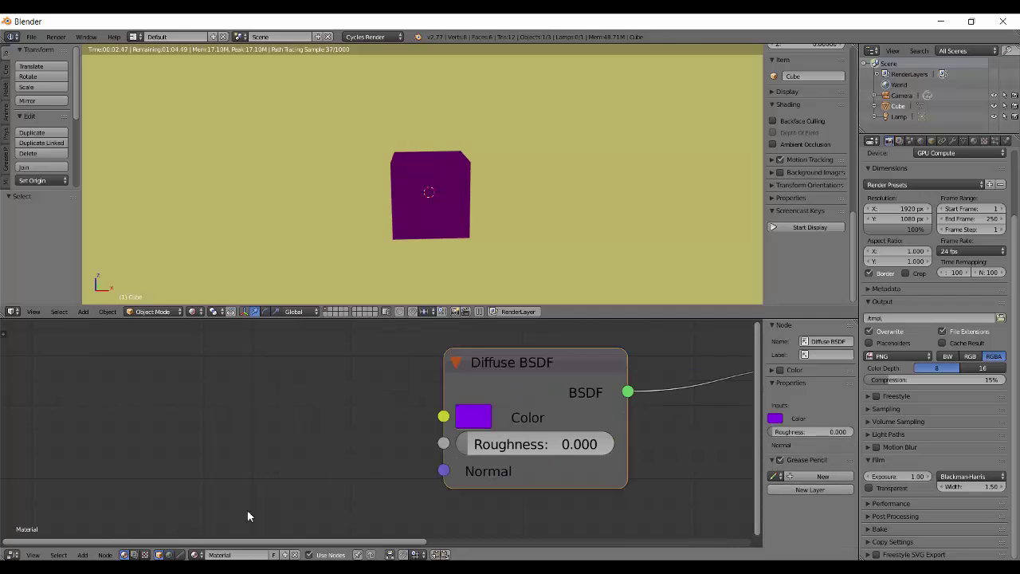
pyautogui.click(482, 421)
pyautogui.click(545, 273)
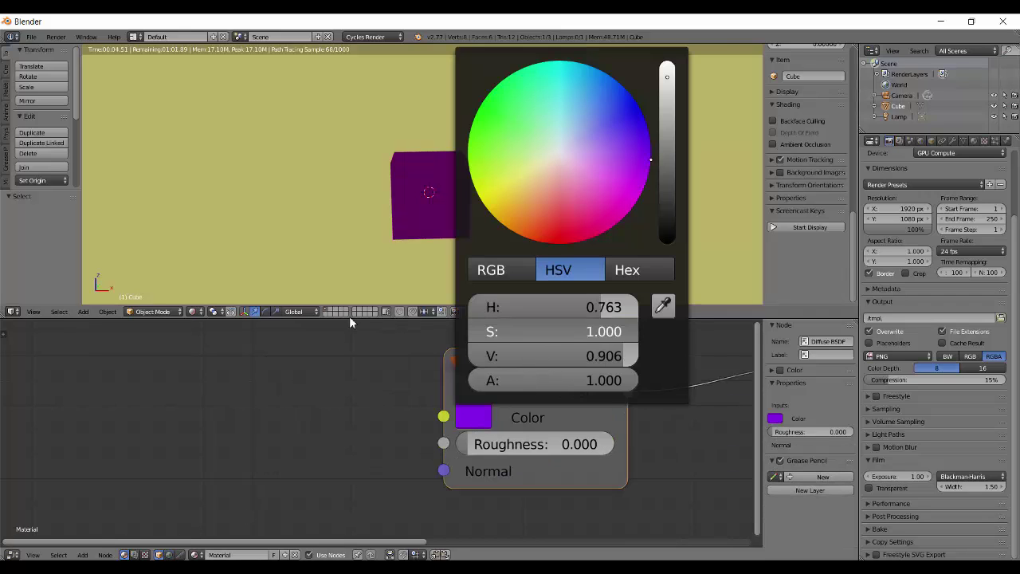
pyautogui.press('BackSpace')
pyautogui.moveTo(511, 234); pyautogui.dragTo(447, 171, button='middle')
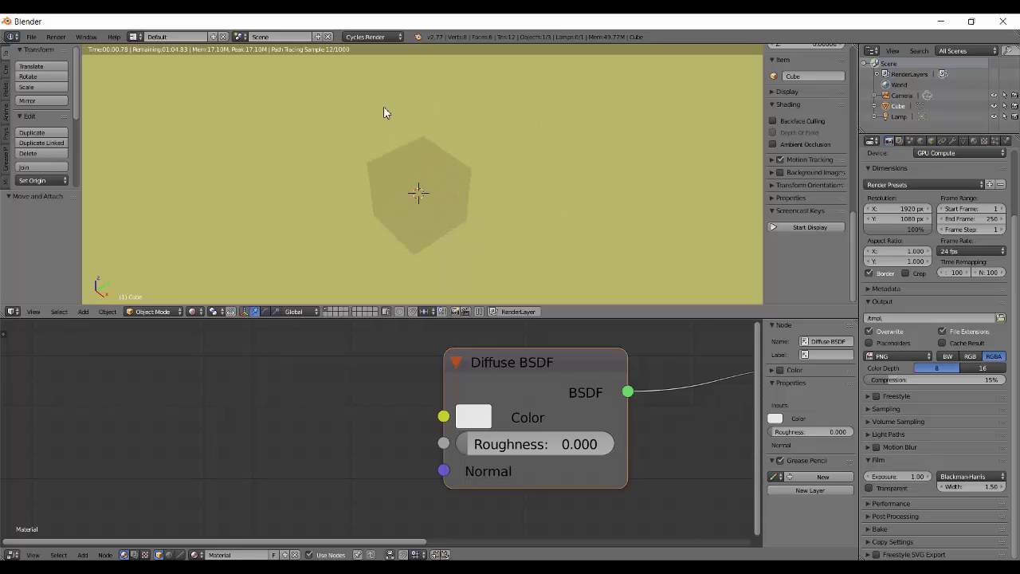
pyautogui.moveTo(384, 197); pyautogui.dragTo(455, 175, button='middle')
# Set the World Background strength to 1.100.
pyautogui.hotkey('shift', 'a')
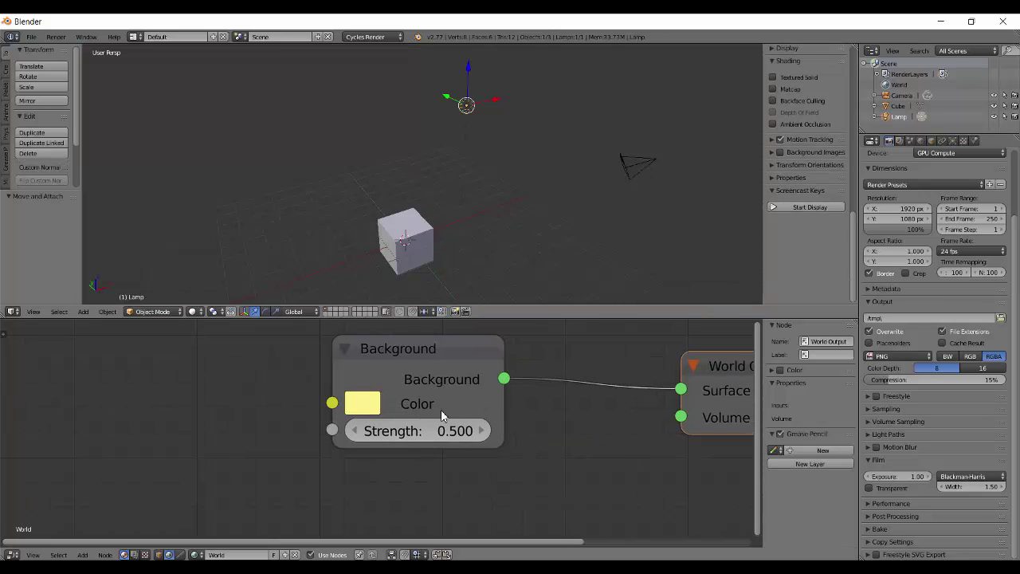
pyautogui.moveTo(440, 410); pyautogui.dragTo(377, 441, button='middle')
pyautogui.moveTo(374, 461); pyautogui.dragTo(446, 467)
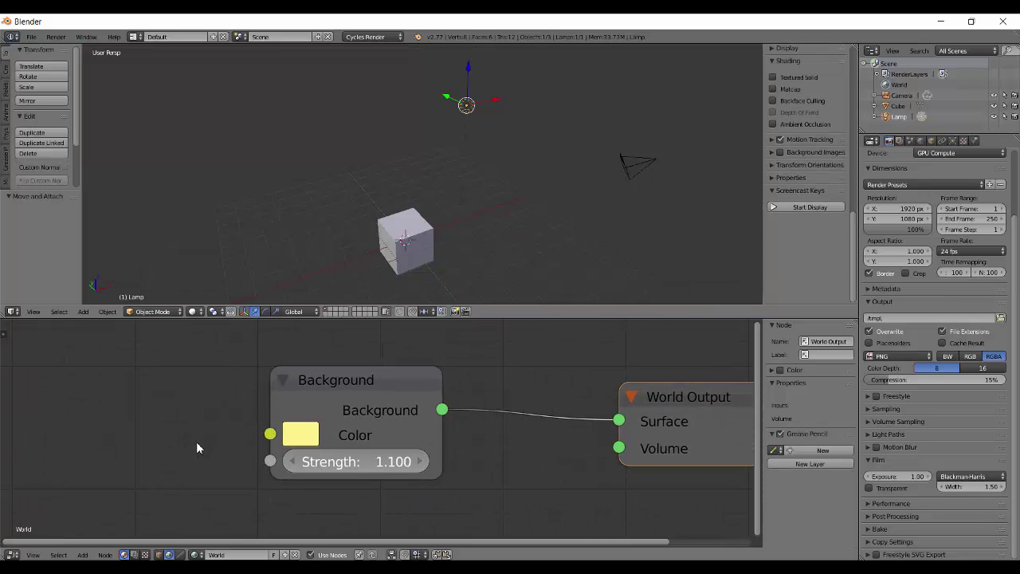
# Darken the World Background to a near-black olive at Strength 227.400, then return to solid view.
pyautogui.moveTo(801, 425); pyautogui.dragTo(331, 401)
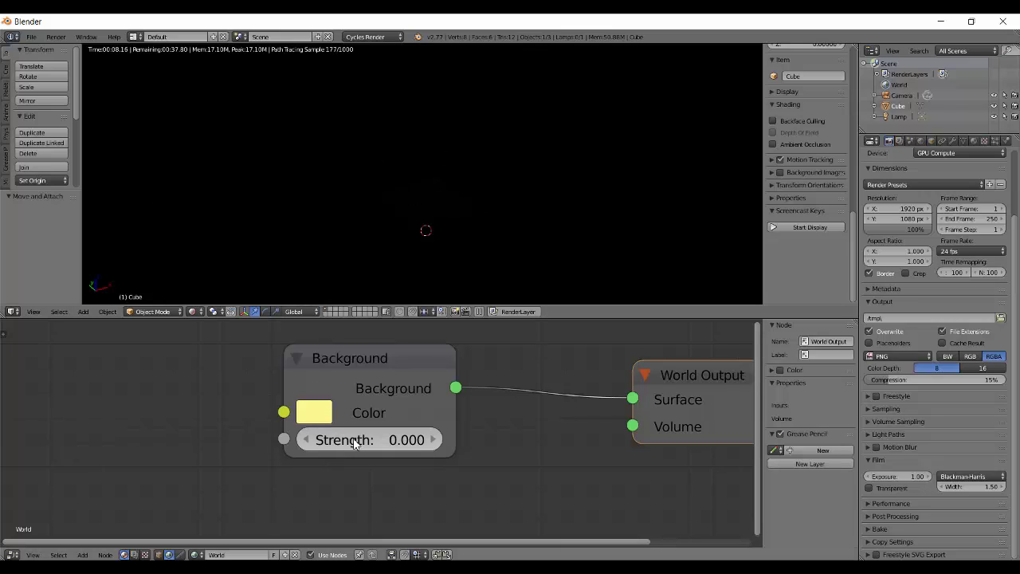
pyautogui.moveTo(376, 440); pyautogui.dragTo(462, 436)
pyautogui.click(328, 415)
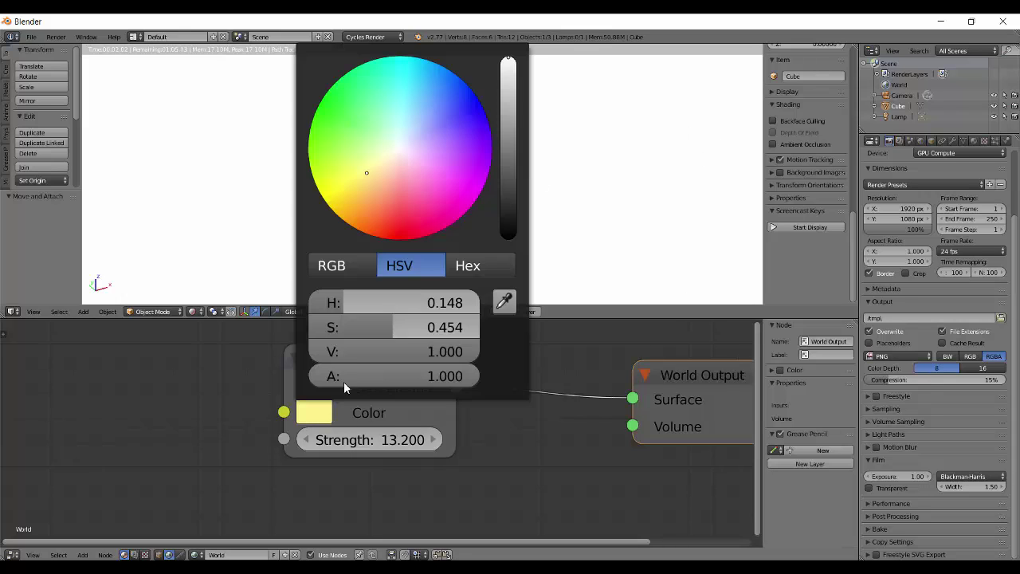
pyautogui.moveTo(503, 163); pyautogui.dragTo(515, 215)
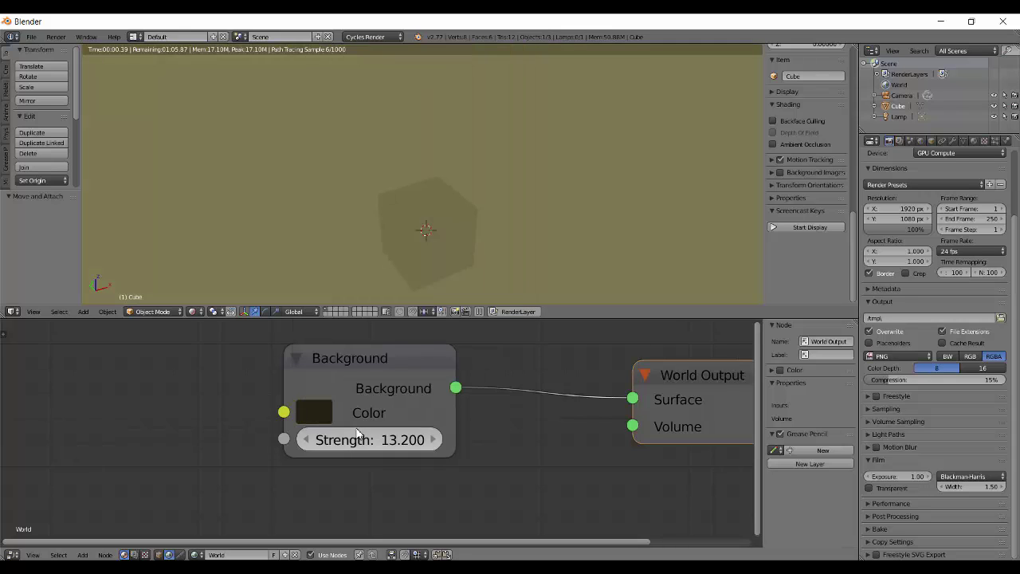
pyautogui.moveTo(411, 440); pyautogui.dragTo(489, 431)
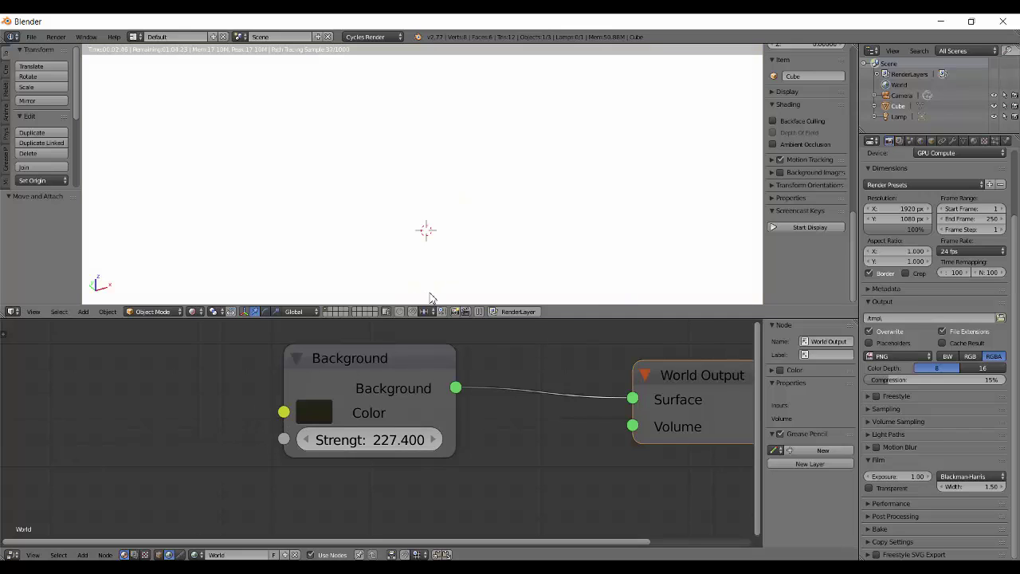
pyautogui.hotkey('shift', 'z')
pyautogui.moveTo(561, 116); pyautogui.dragTo(492, 186, button='middle')
# Select the lamp and view its shader nodes in rendered preview.
pyautogui.rightClick(470, 111)
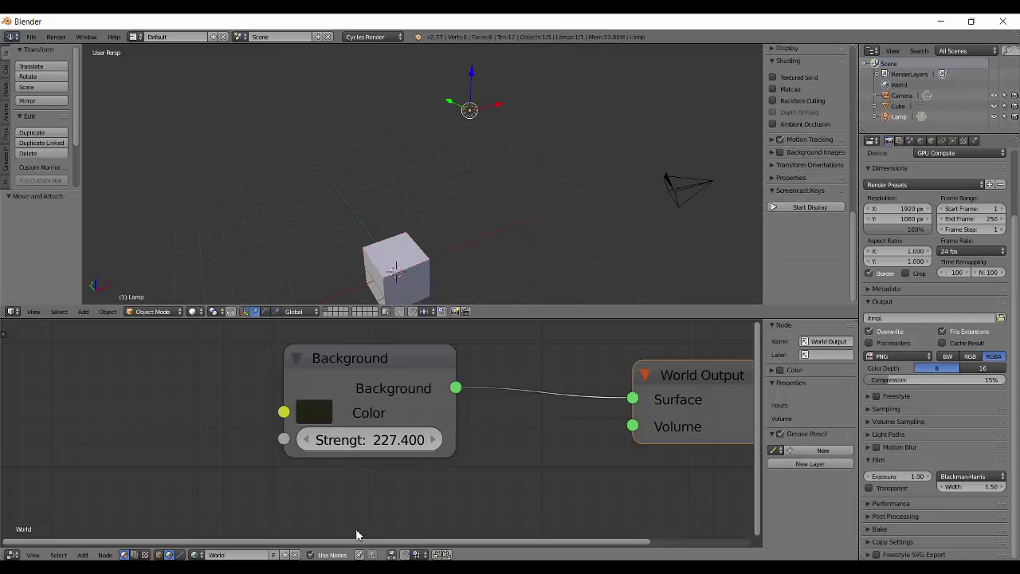
pyautogui.click(159, 555)
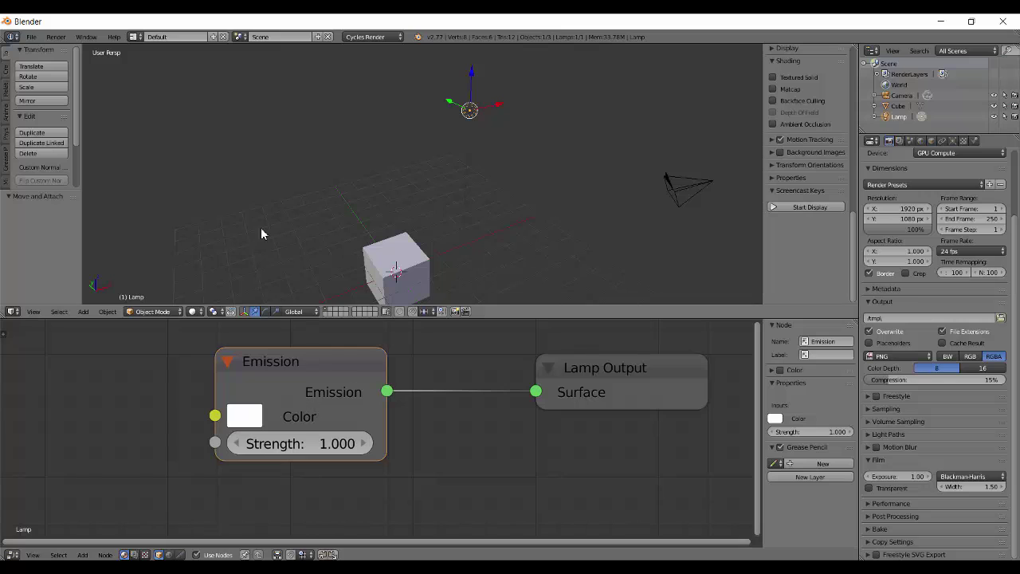
pyautogui.keyDown('ctrl'); pyautogui.hscroll(-5, 476, 423); pyautogui.keyUp('ctrl')
pyautogui.click(327, 425)
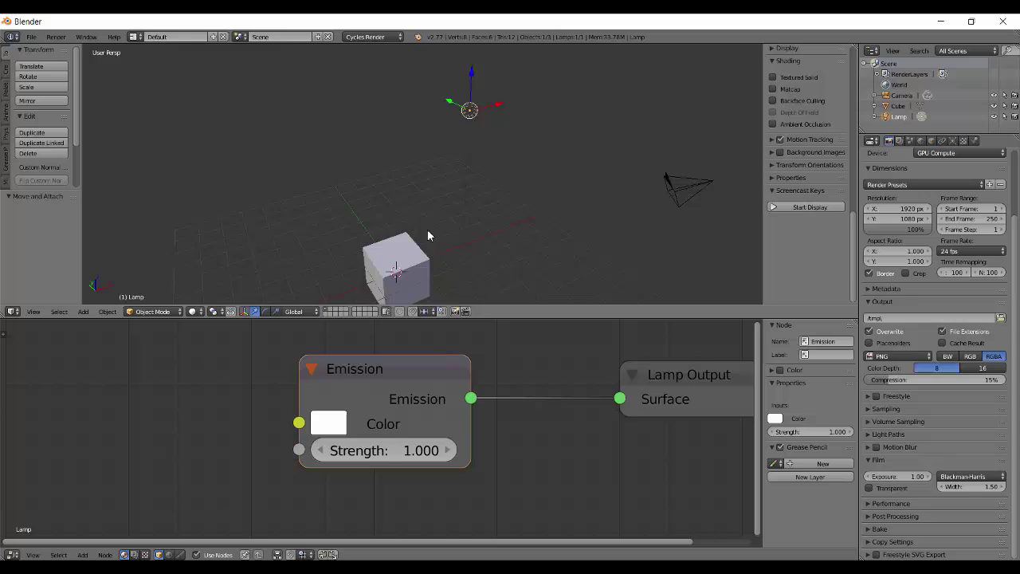
pyautogui.hotkey('shift', 'z')
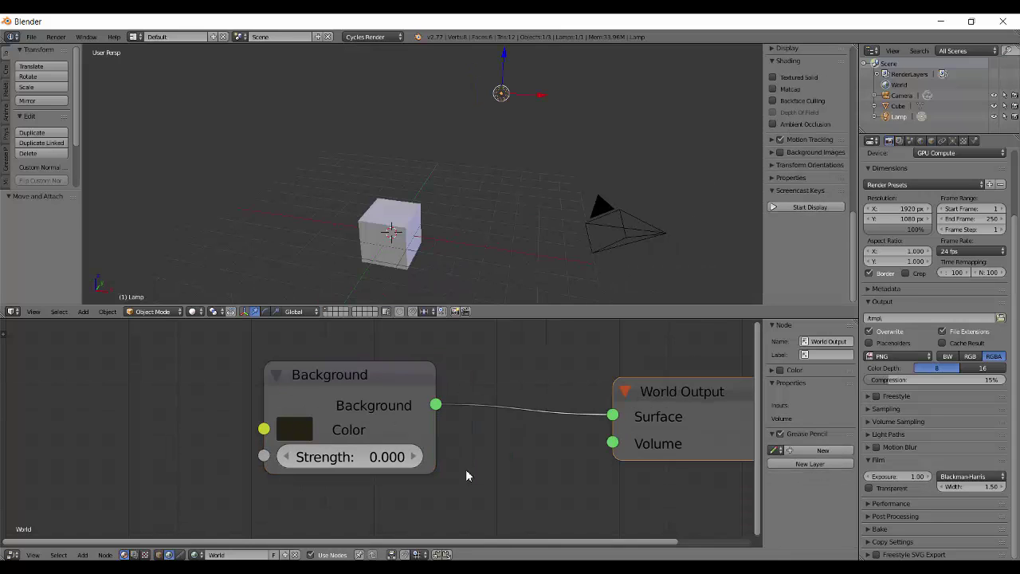
# Nudge the World Background strength up to 0.200.
pyautogui.keyDown('ctrl'); pyautogui.hscroll(-2, 506, 448); pyautogui.keyUp('ctrl')
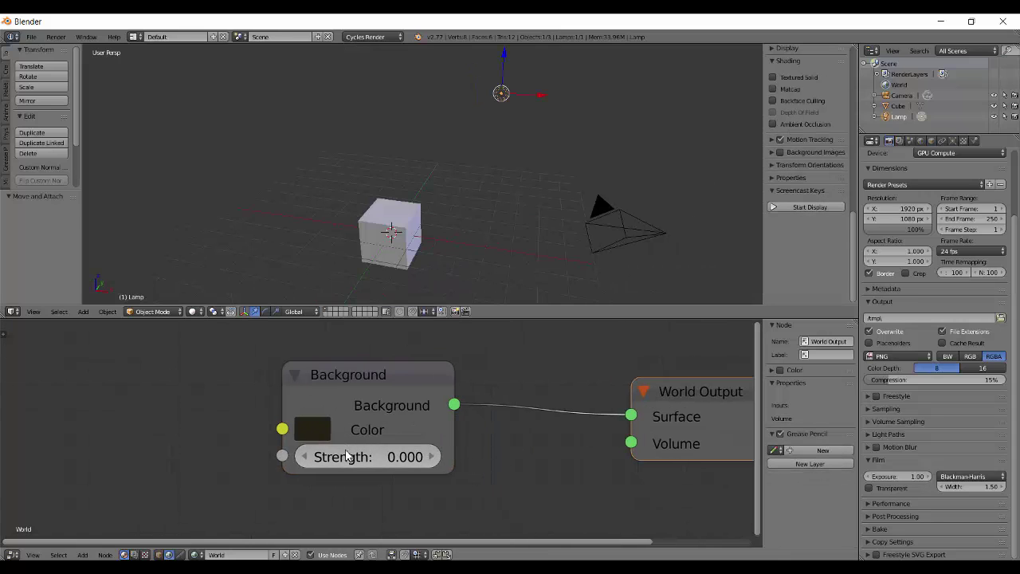
pyautogui.click(432, 456)
pyautogui.click(431, 456)
# Move the lamp to a new position and show its Emission node tree.
pyautogui.moveTo(585, 220); pyautogui.dragTo(417, 260, button='middle')
pyautogui.moveTo(496, 235); pyautogui.dragTo(493, 170, button='middle')
pyautogui.press('g')
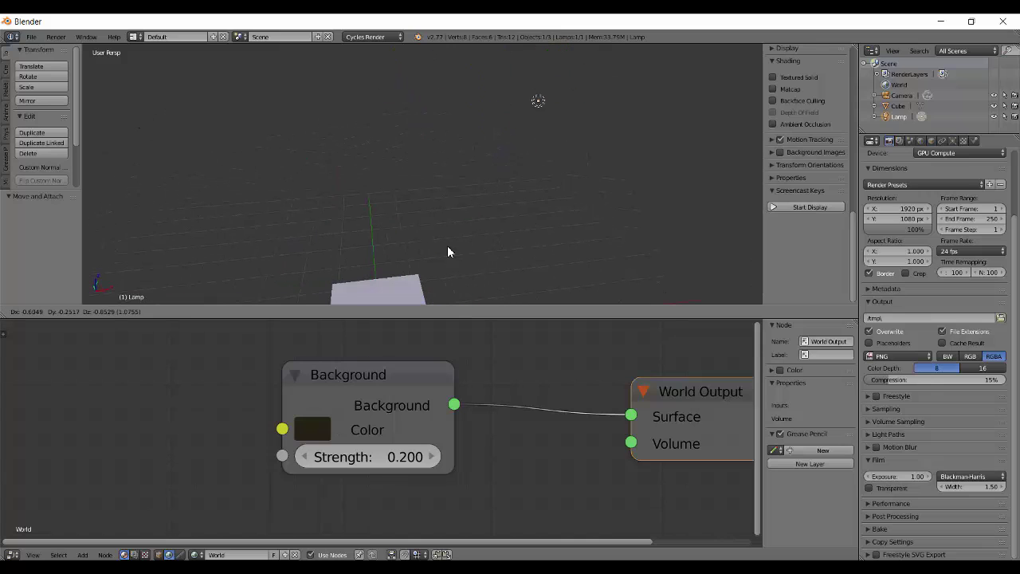
pyautogui.click(359, 271)
pyautogui.moveTo(426, 221); pyautogui.dragTo(431, 199, button='middle')
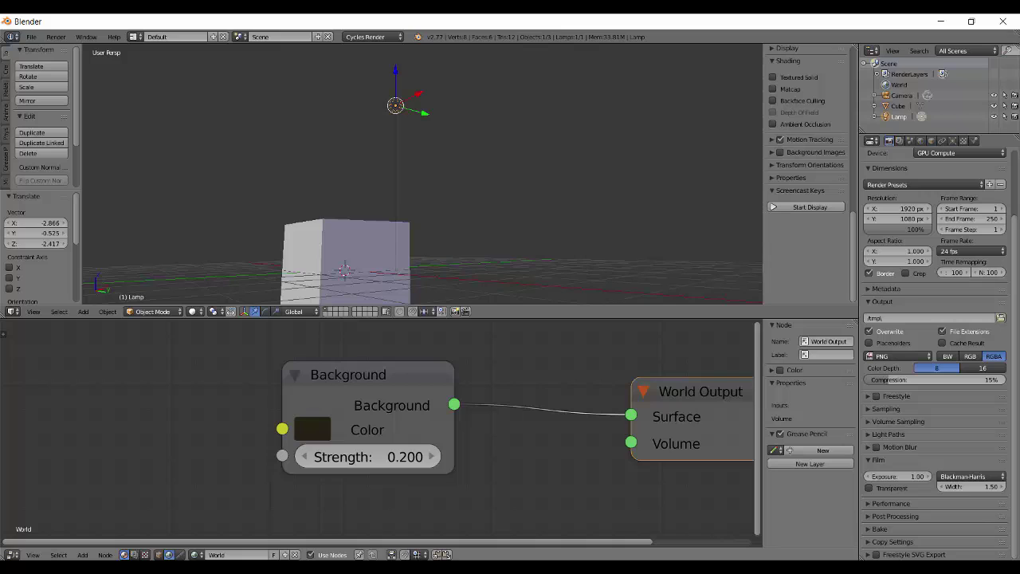
pyautogui.click(159, 555)
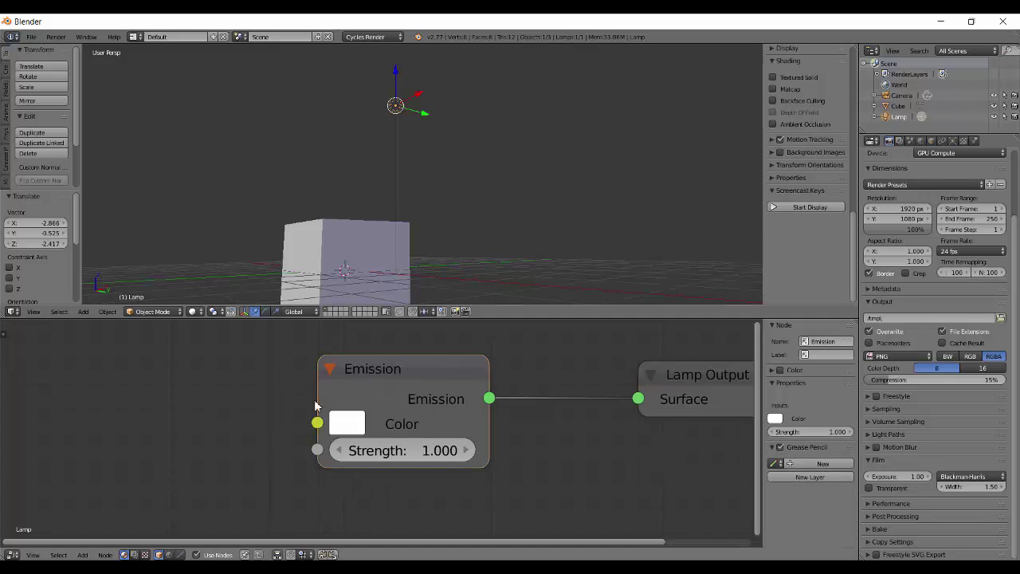
# Change the lamp's Emission colour to light cyan with strength about 4.300.
pyautogui.moveTo(280, 410); pyautogui.dragTo(232, 405, button='middle')
pyautogui.click(283, 414)
pyautogui.moveTo(356, 203); pyautogui.dragTo(386, 106)
pyautogui.moveTo(408, 440); pyautogui.dragTo(314, 439)
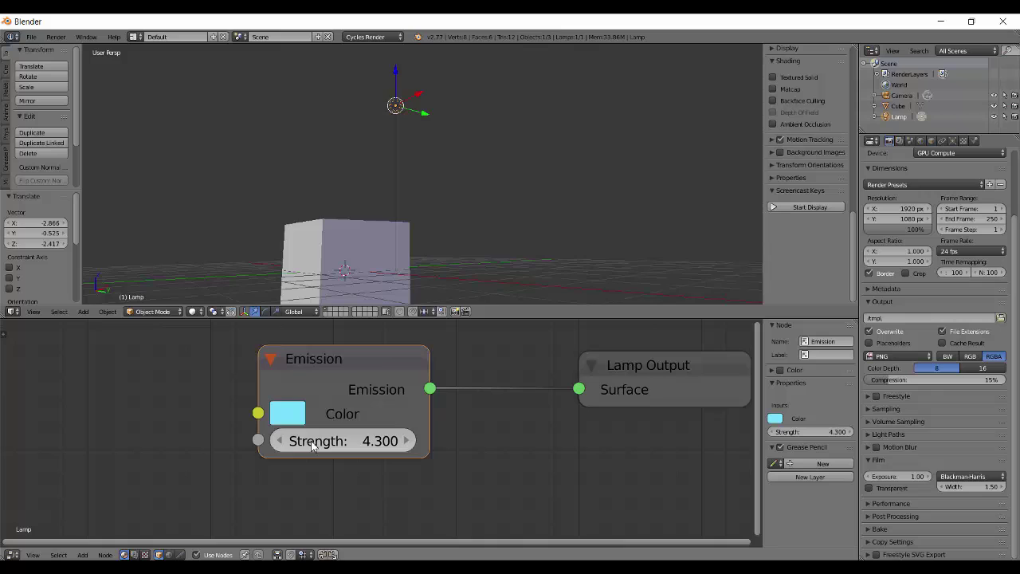
pyautogui.moveTo(335, 275); pyautogui.dragTo(371, 248, button='middle')
# Raise the Emission strength to 321.800 in rendered view so the cube glows cyan.
pyautogui.moveTo(362, 132); pyautogui.dragTo(394, 200, button='middle')
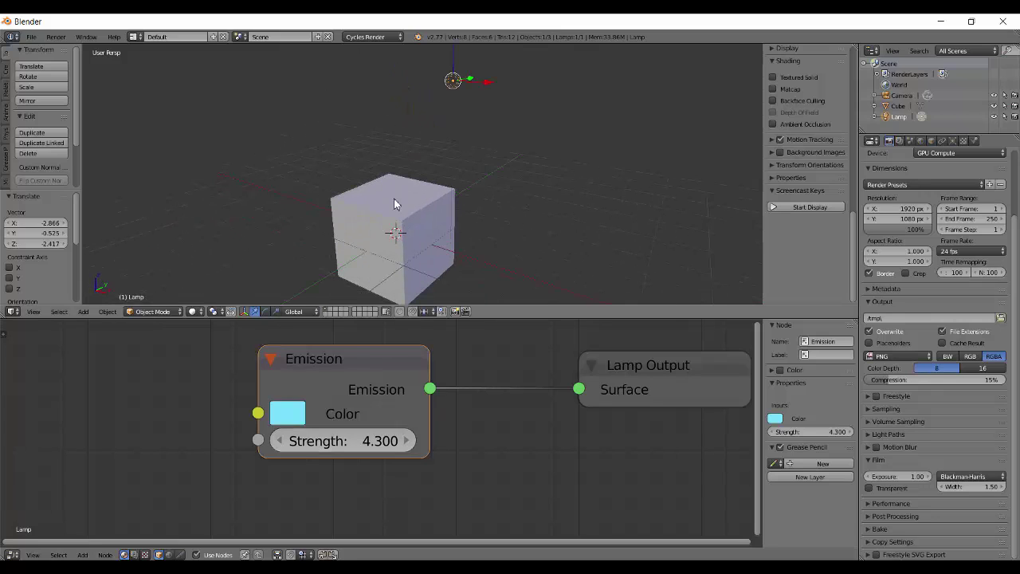
pyautogui.moveTo(334, 393); pyautogui.dragTo(323, 404)
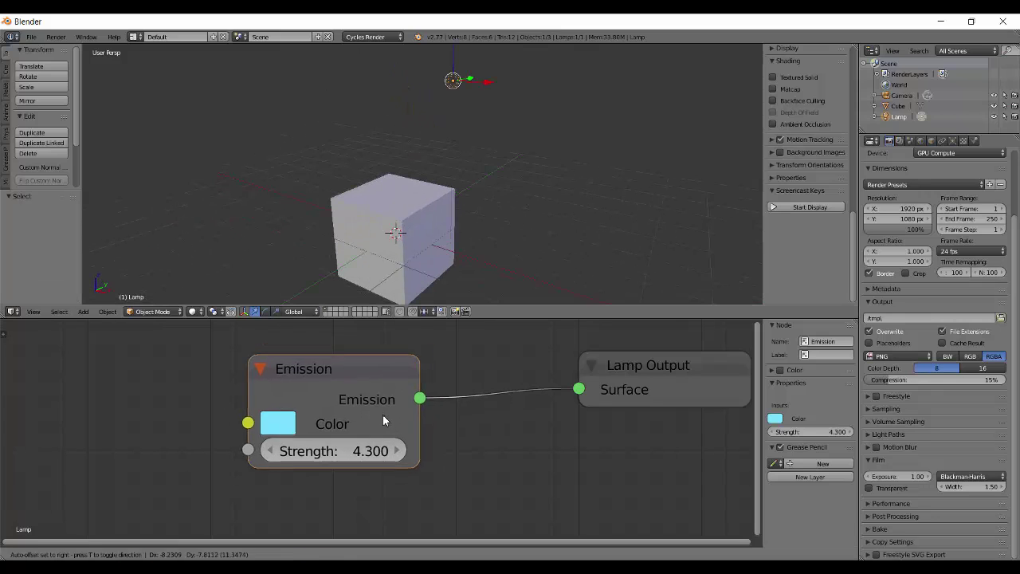
pyautogui.hotkey('shift', 'z')
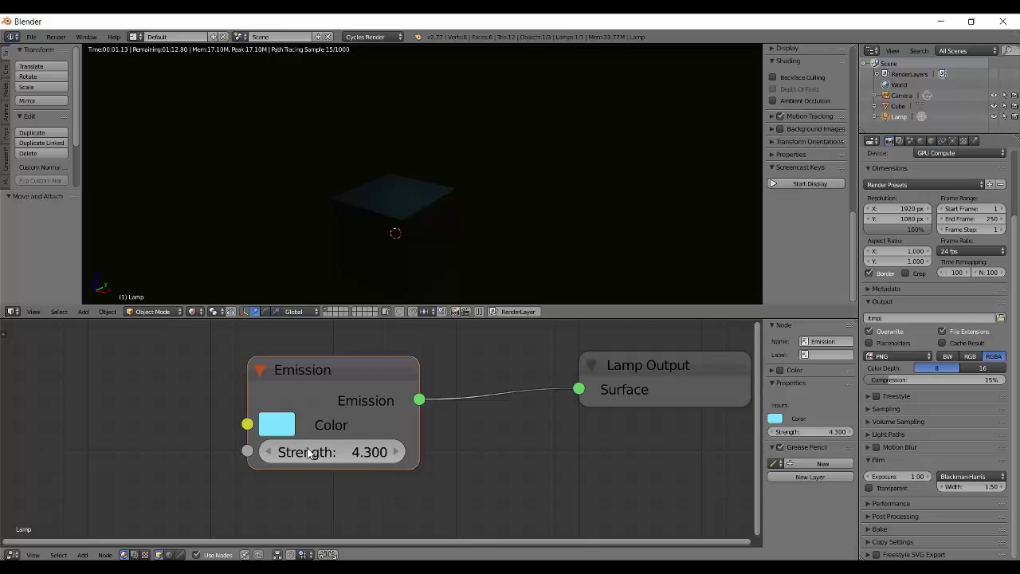
pyautogui.moveTo(333, 452); pyautogui.dragTo(885, 327)
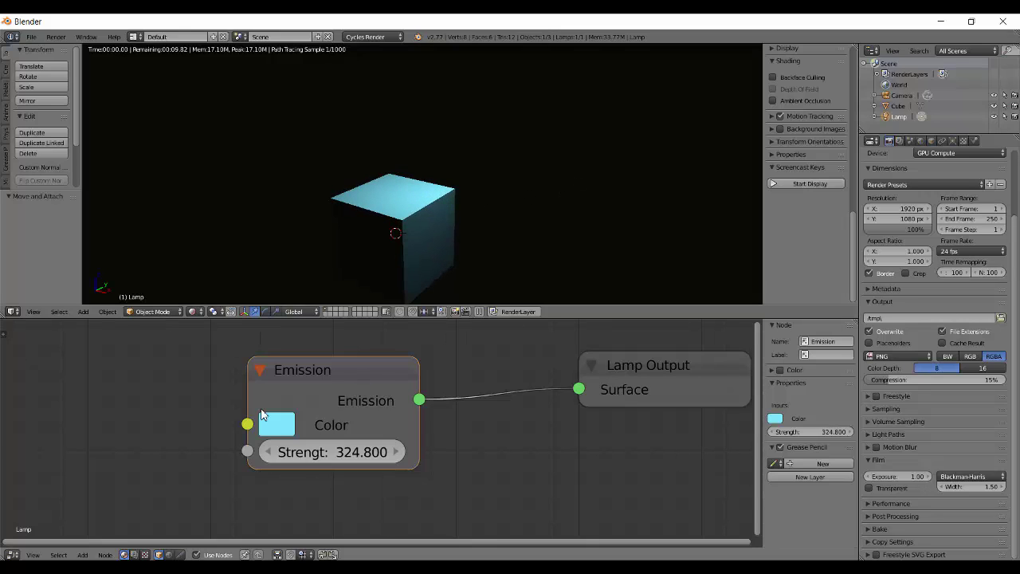
# Orbit around the cyan-lit cube, then return to solid shading.
pyautogui.moveTo(308, 161); pyautogui.dragTo(477, 196, button='middle')
pyautogui.moveTo(366, 231); pyautogui.dragTo(435, 231, button='middle')
pyautogui.scroll(5, 435, 231)
pyautogui.hotkey('shift', 'z')
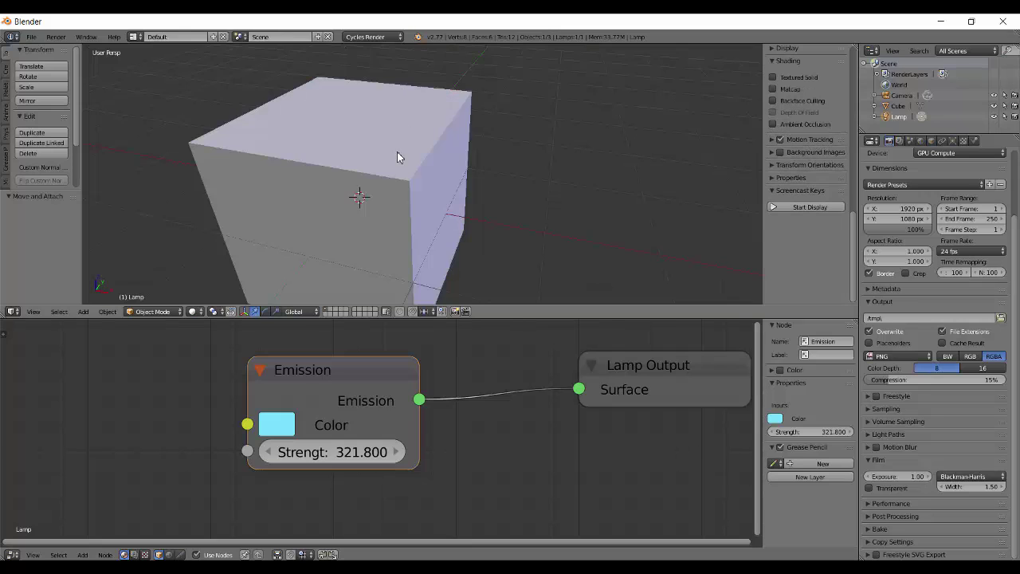
pyautogui.scroll(-5, 398, 154)
pyautogui.moveTo(401, 154)
pyautogui.mouseDown(button='middle')
pyautogui.moveTo(454, 200)
pyautogui.moveTo(522, 162)
pyautogui.moveTo(592, 192)
pyautogui.moveTo(539, 212)
pyautogui.moveTo(314, 378)
pyautogui.moveTo(480, 206)
pyautogui.moveTo(424, 239)
pyautogui.moveTo(364, 225)
pyautogui.mouseUp(button='middle')
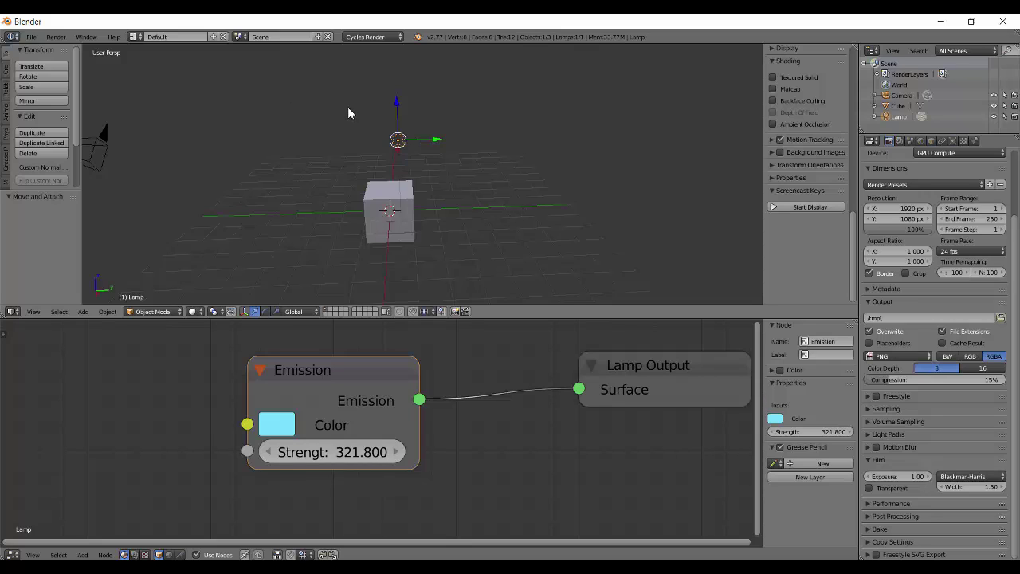
# Enlarge the 3D viewport over the node editor and orbit to a higher angle around the cube.
pyautogui.moveTo(348, 112); pyautogui.dragTo(424, 226, button='middle')
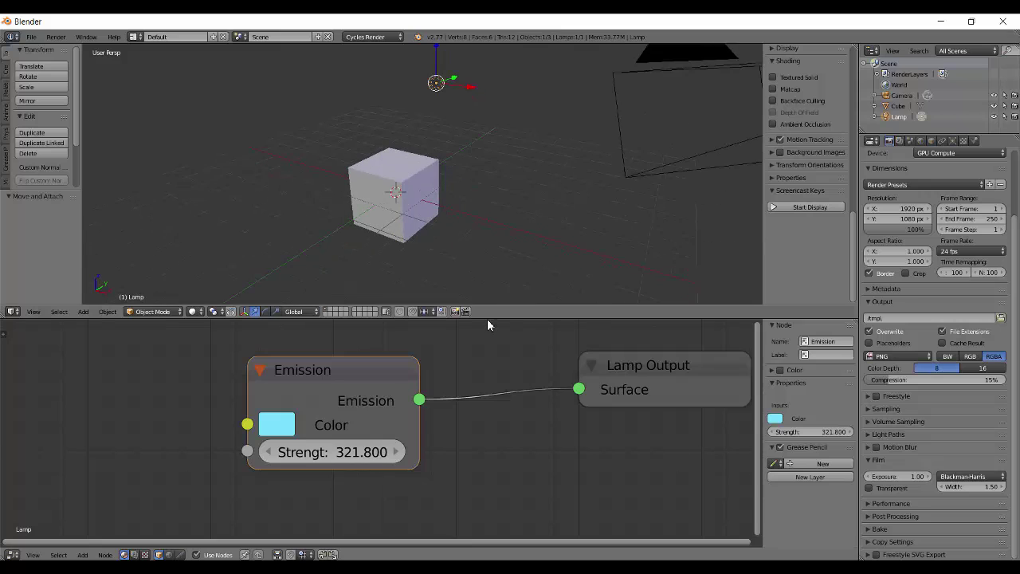
pyautogui.moveTo(488, 320); pyautogui.dragTo(480, 369)
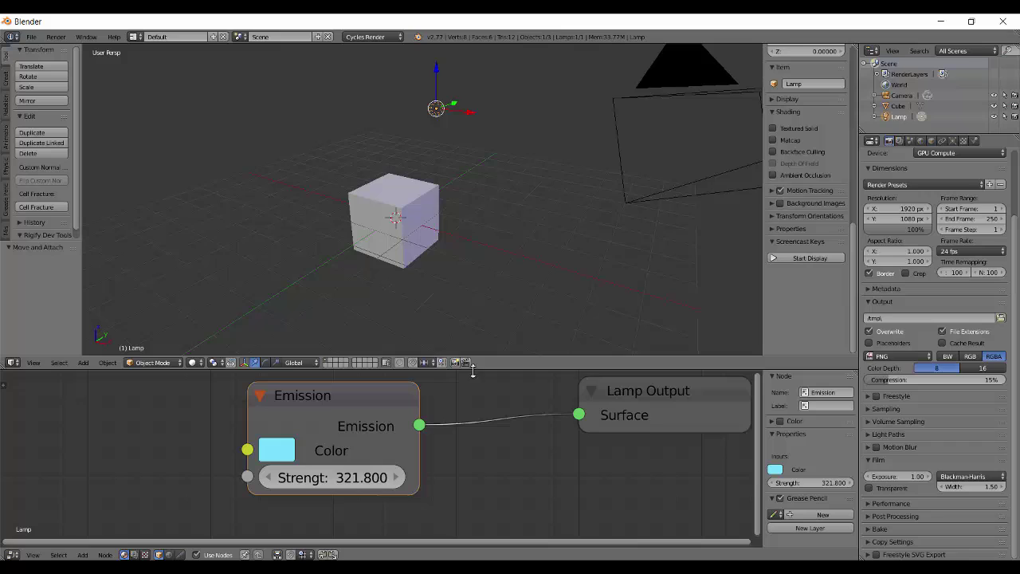
pyautogui.moveTo(417, 250); pyautogui.dragTo(425, 260, button='middle')
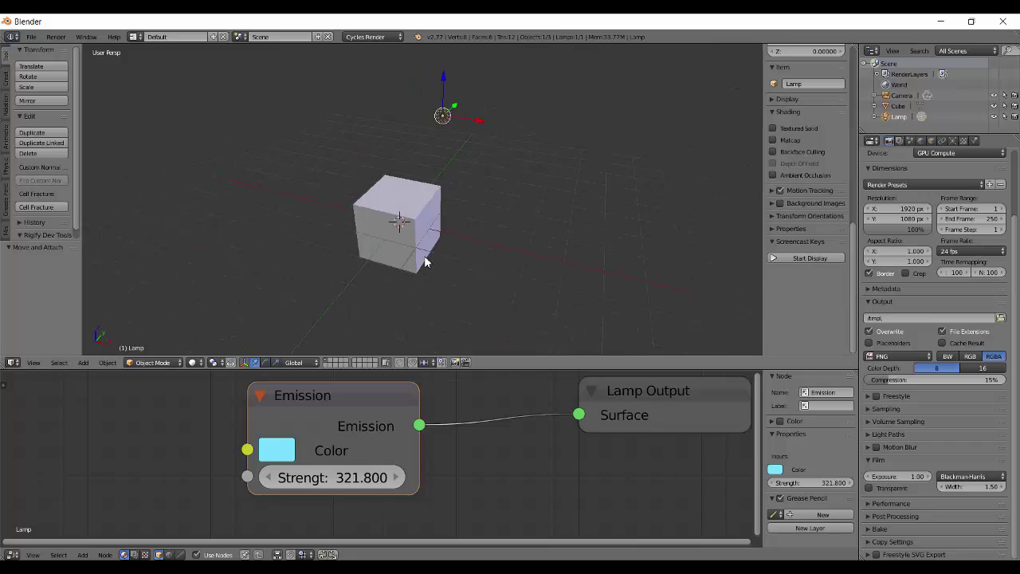
pyautogui.moveTo(425, 260); pyautogui.dragTo(393, 272, button='middle')
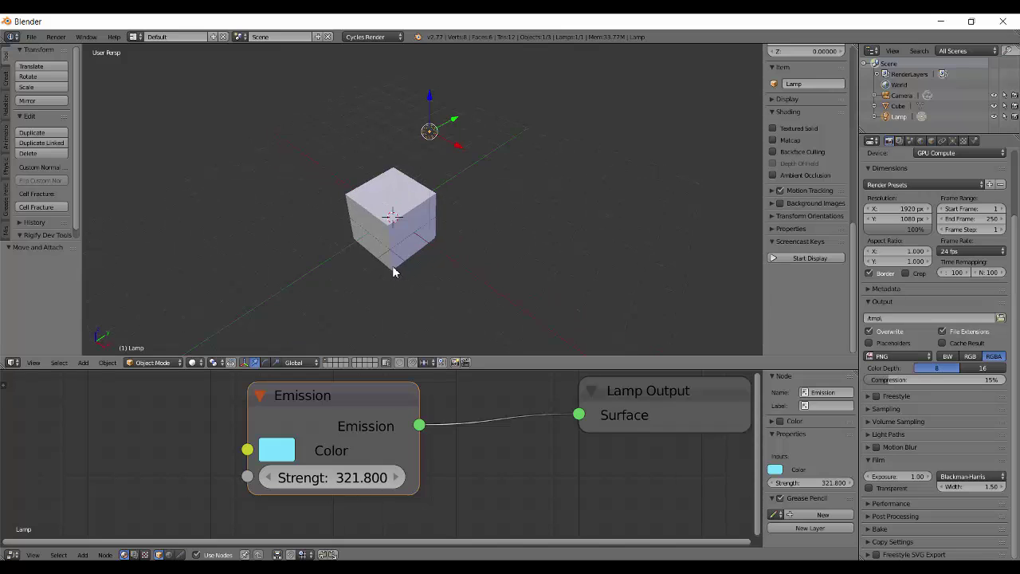